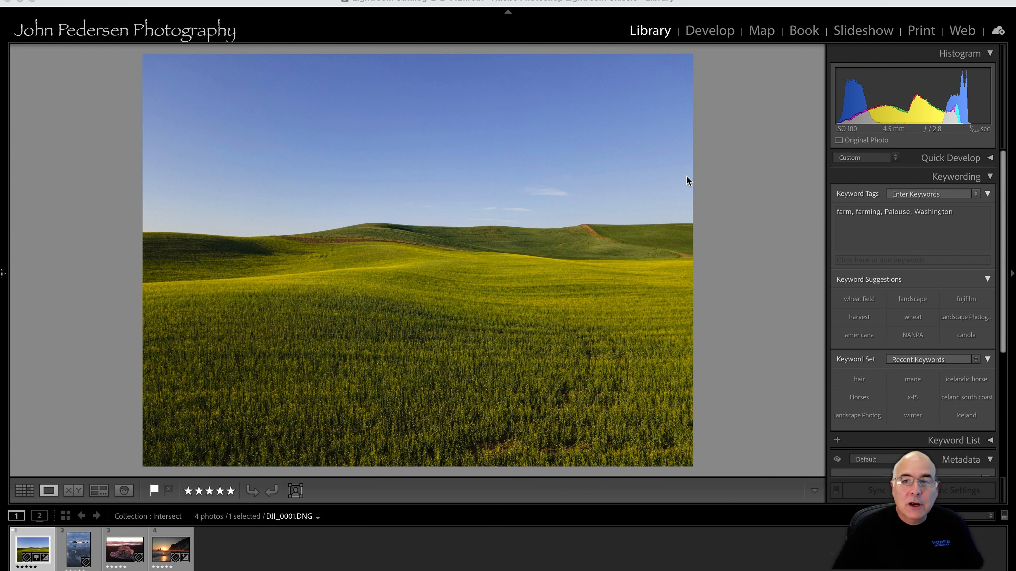
Step: Add a diagonal linear gradient mask to the wheat-field photo, from the horizon at the left edge up into the sky
left_click(709, 32)
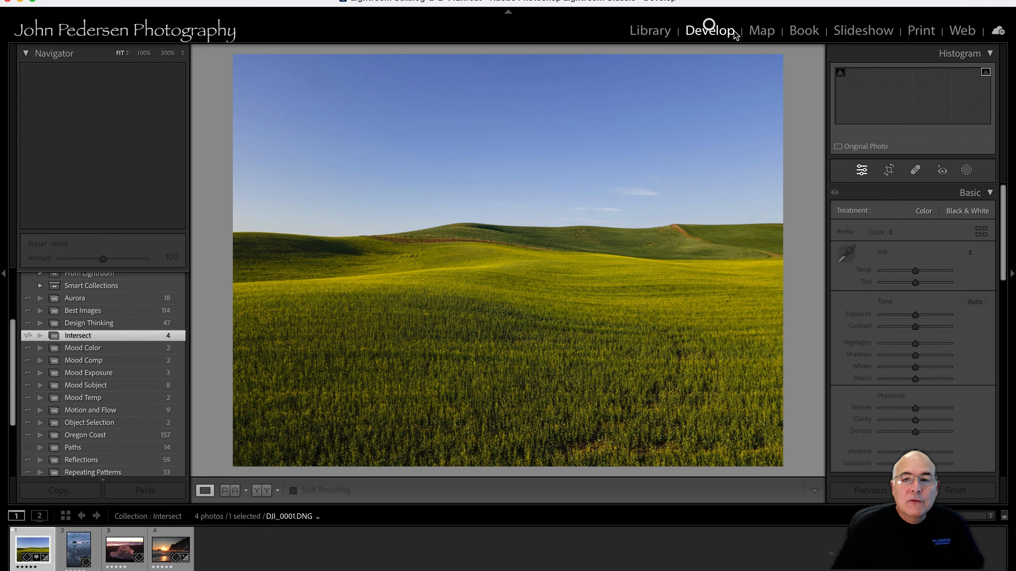
left_click(965, 170)
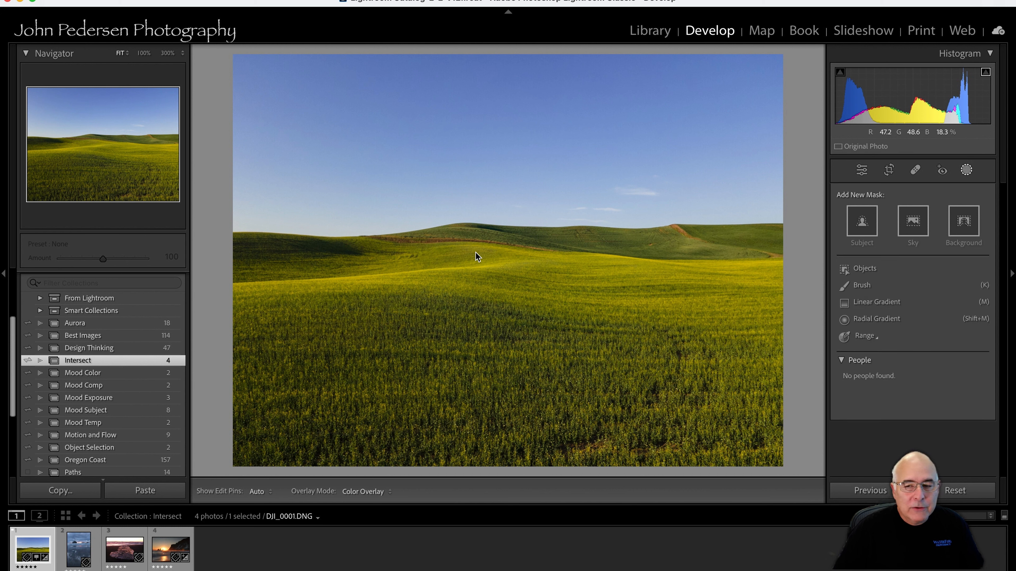
left_click(865, 303)
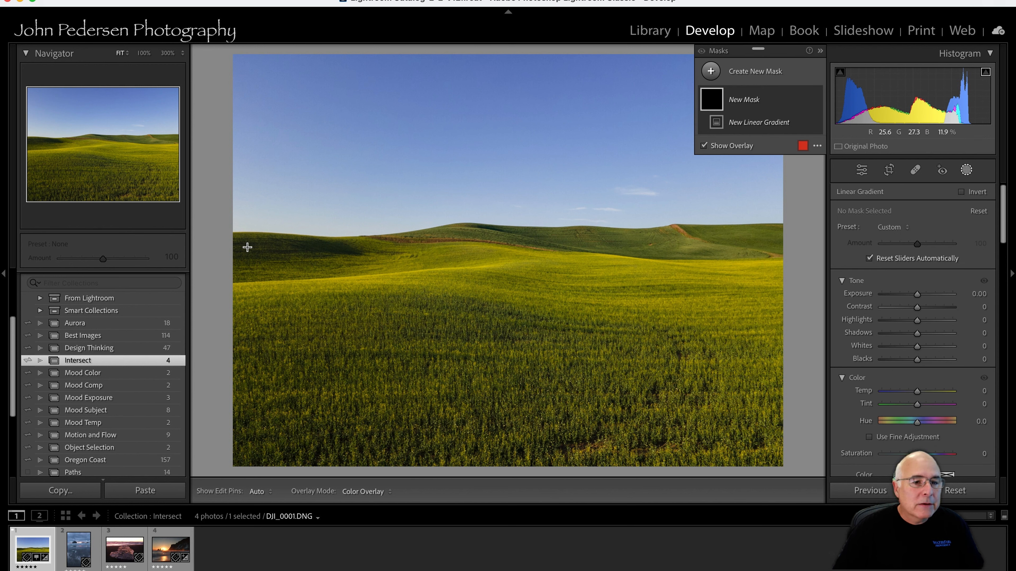
left_click_drag(233, 238, 327, 89)
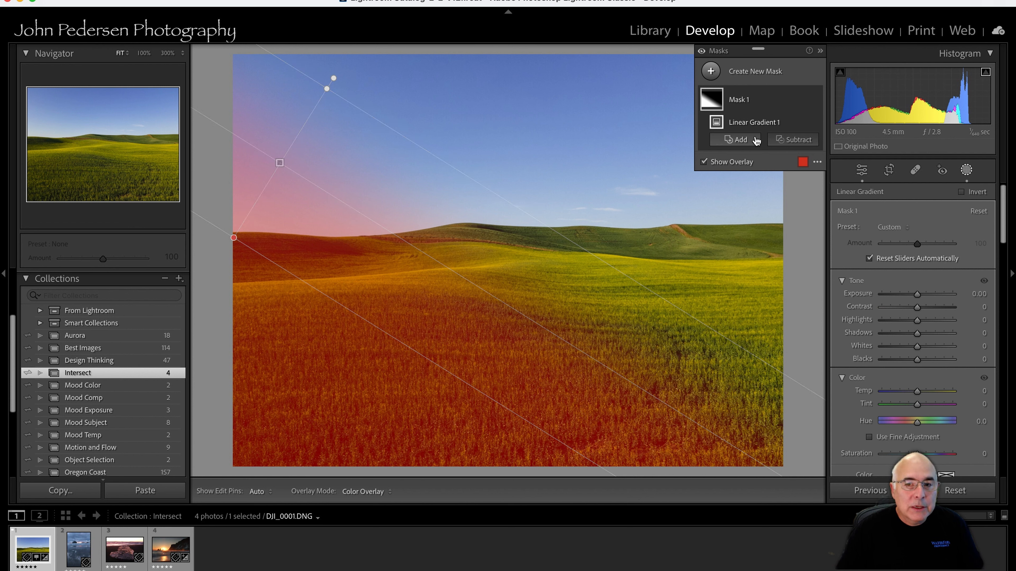
Step: Intersect the linear gradient of Mask 1 with a Select Sky mask
mouse_move(801, 125)
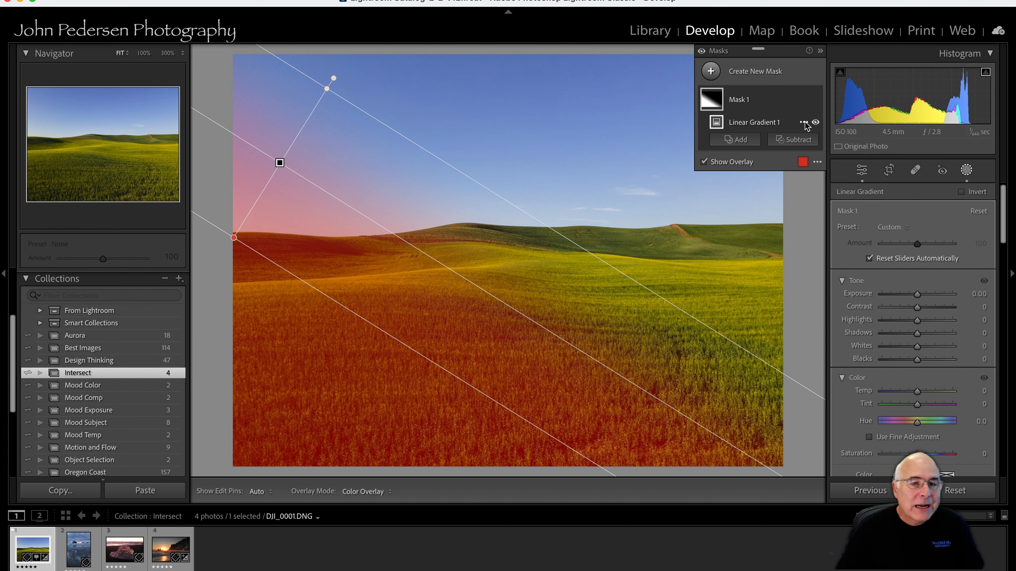
left_click(804, 122)
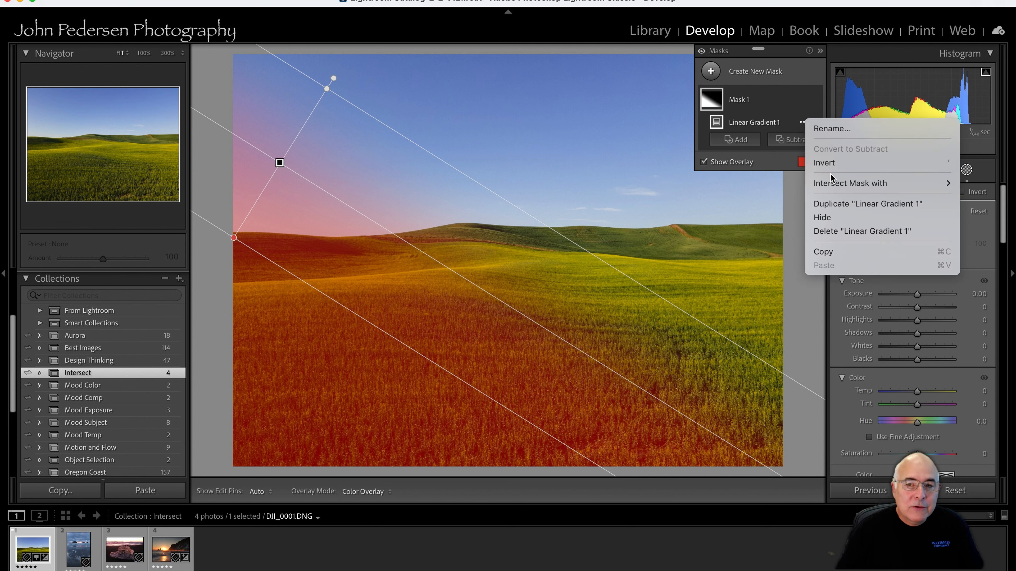
mouse_move(842, 185)
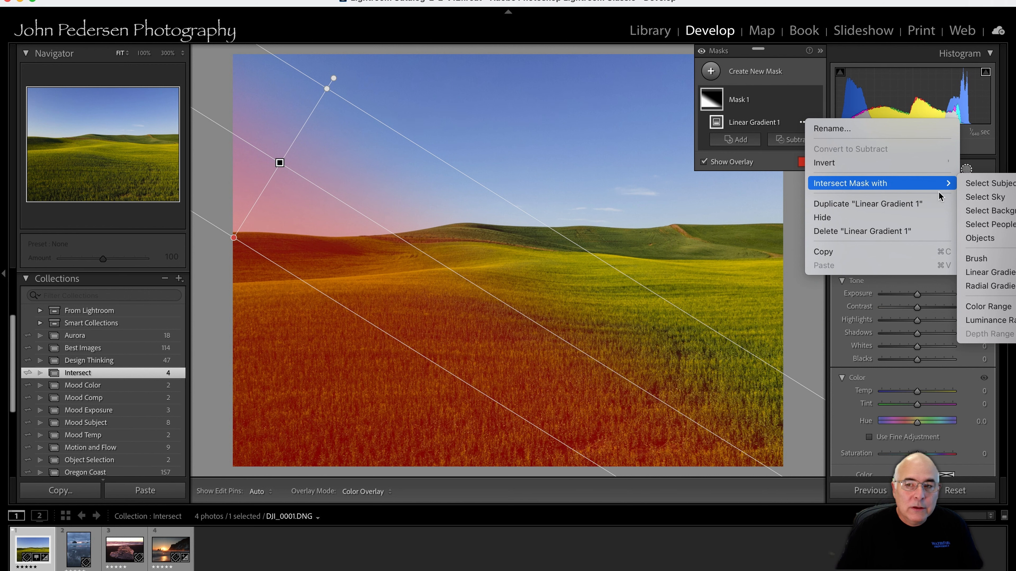
left_click(971, 197)
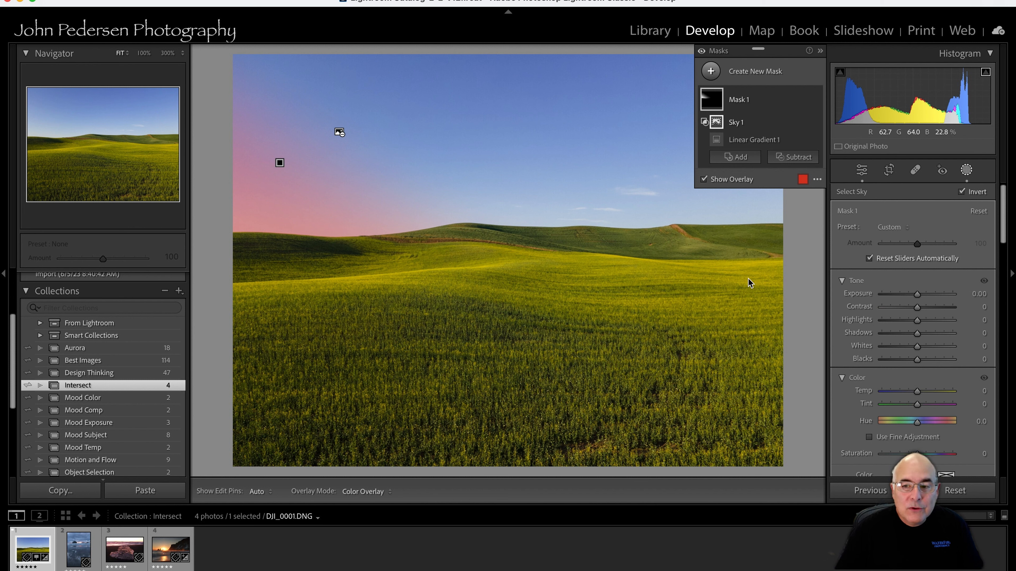
Step: Set Mask 1's Exposure to -0.28 and Temp to -28
left_click_drag(916, 296, 916, 296)
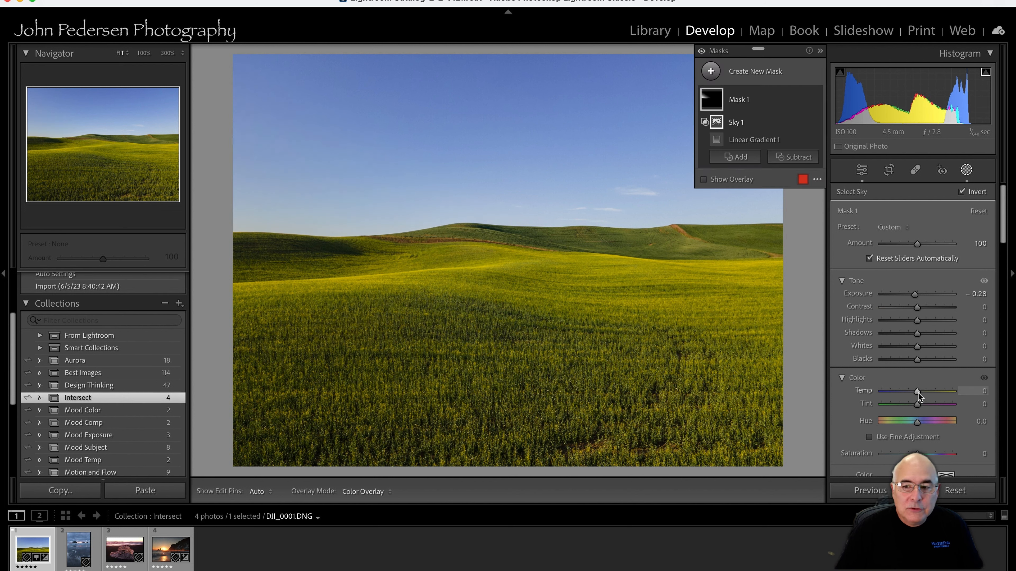
left_click_drag(918, 395, 907, 394)
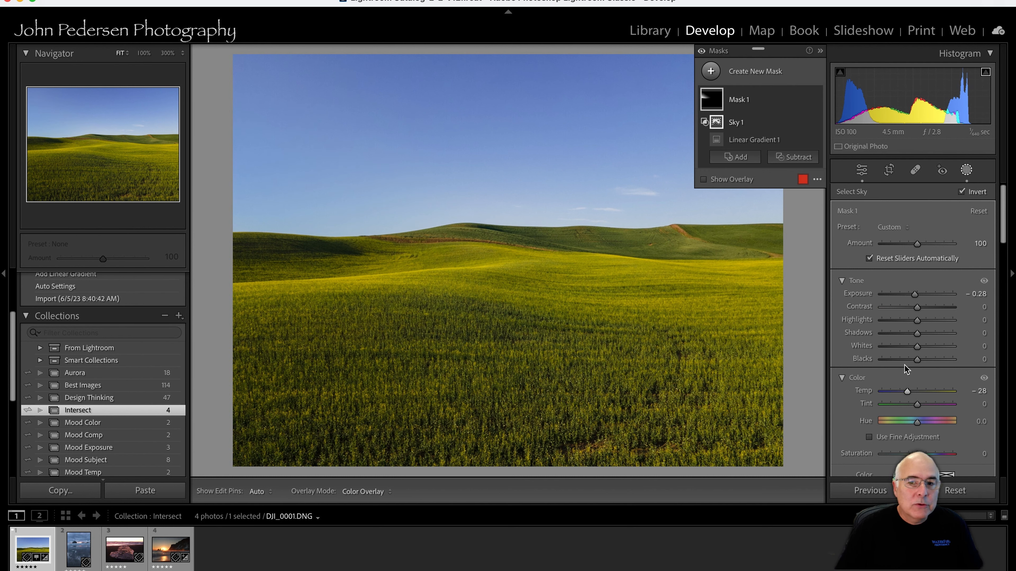
left_click(822, 51)
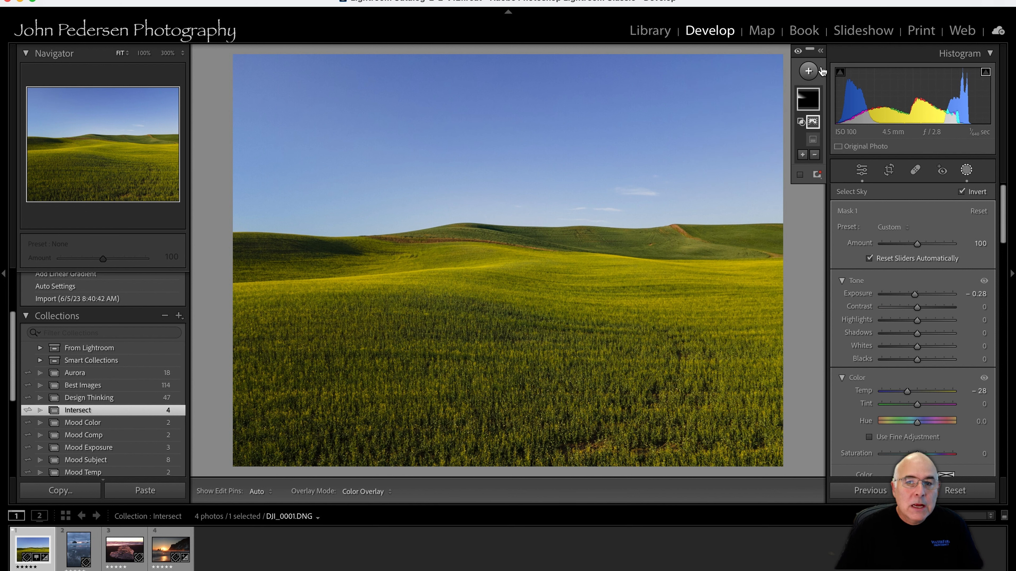
left_click(821, 51)
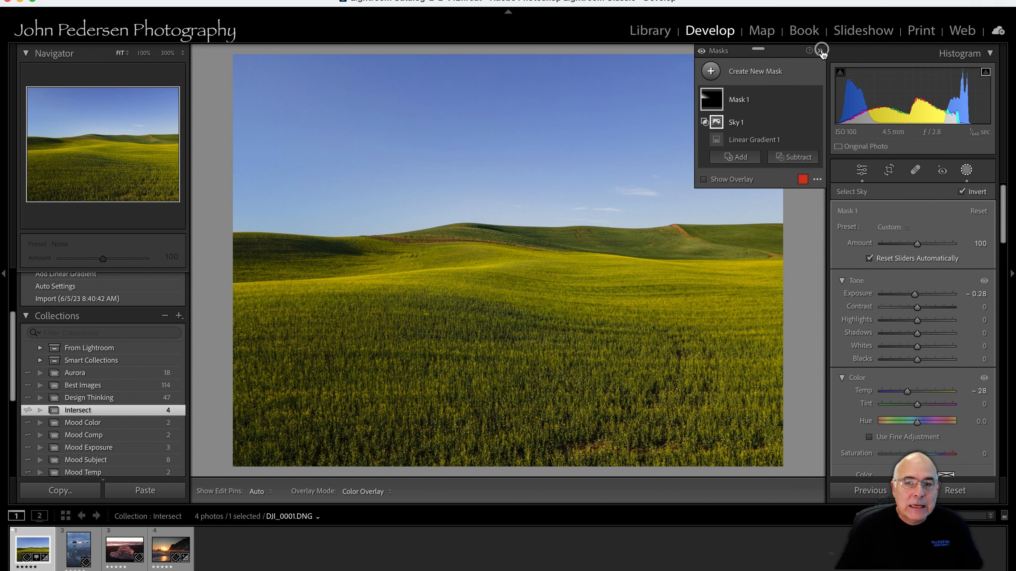
Step: Add a second mask with a diagonal linear gradient from the right horizon into the sky, adjusting its position and spread
left_click(711, 72)
left_click(768, 200)
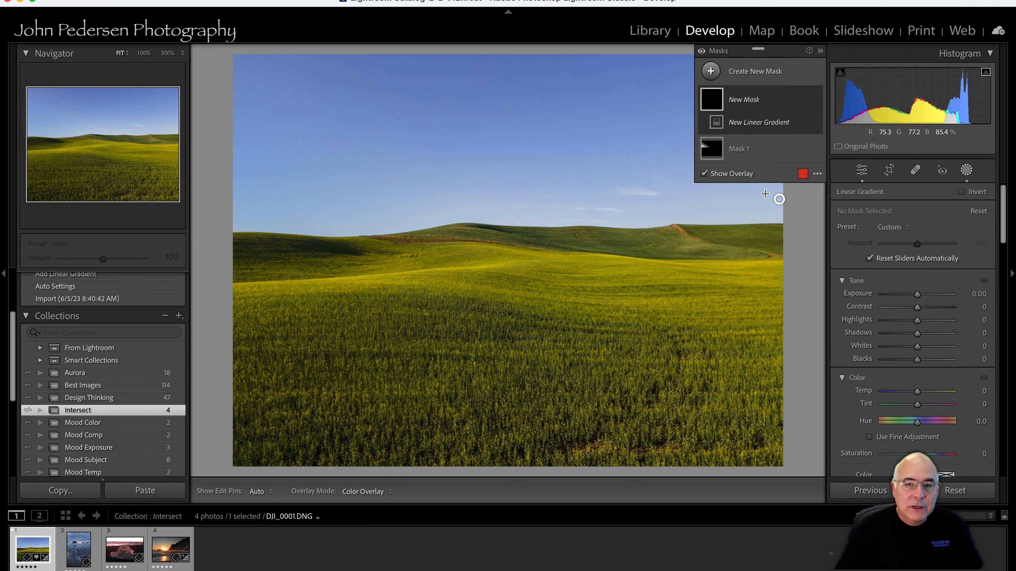
left_click_drag(732, 206, 647, 115)
left_click_drag(690, 160, 706, 171)
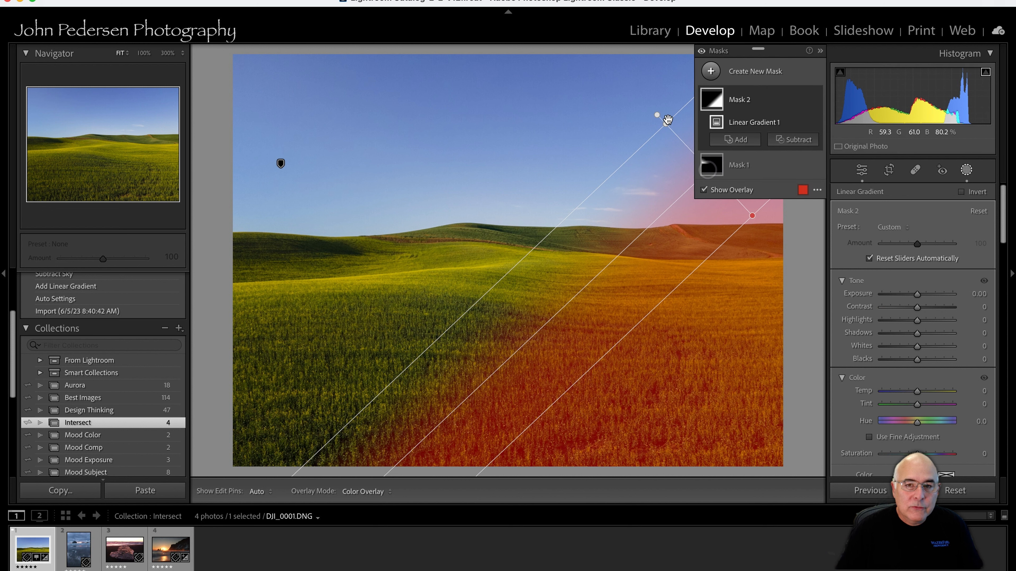
left_click_drag(662, 118, 655, 112)
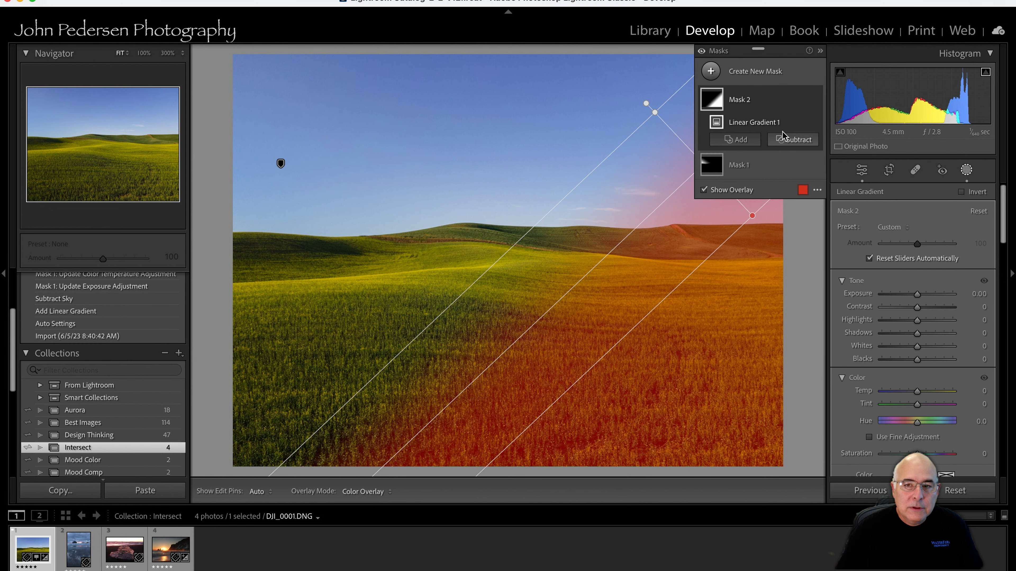
Step: Intersect the linear gradient of Mask 2 with a Select Sky mask
left_click(803, 122)
mouse_move(849, 185)
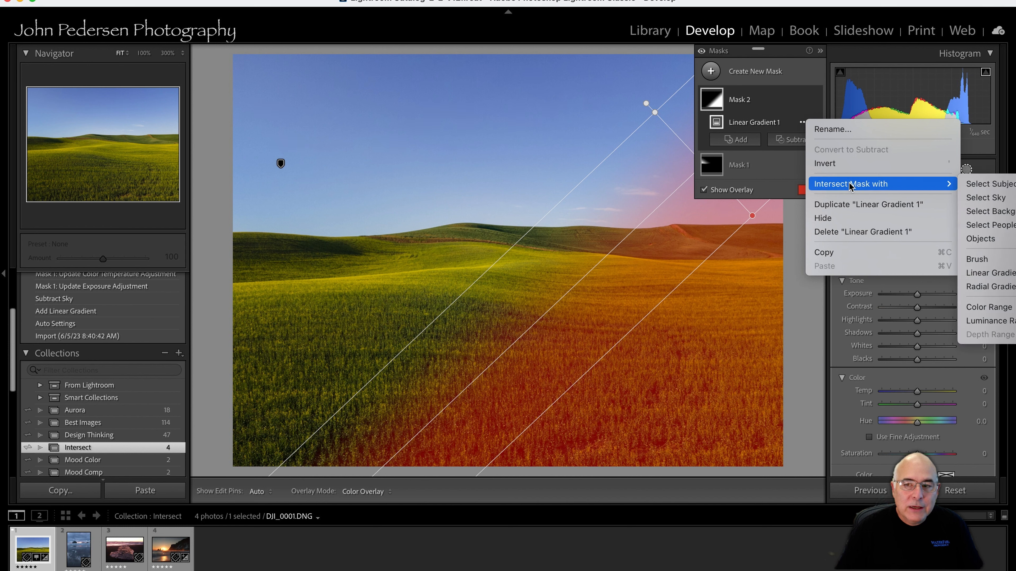
left_click(974, 199)
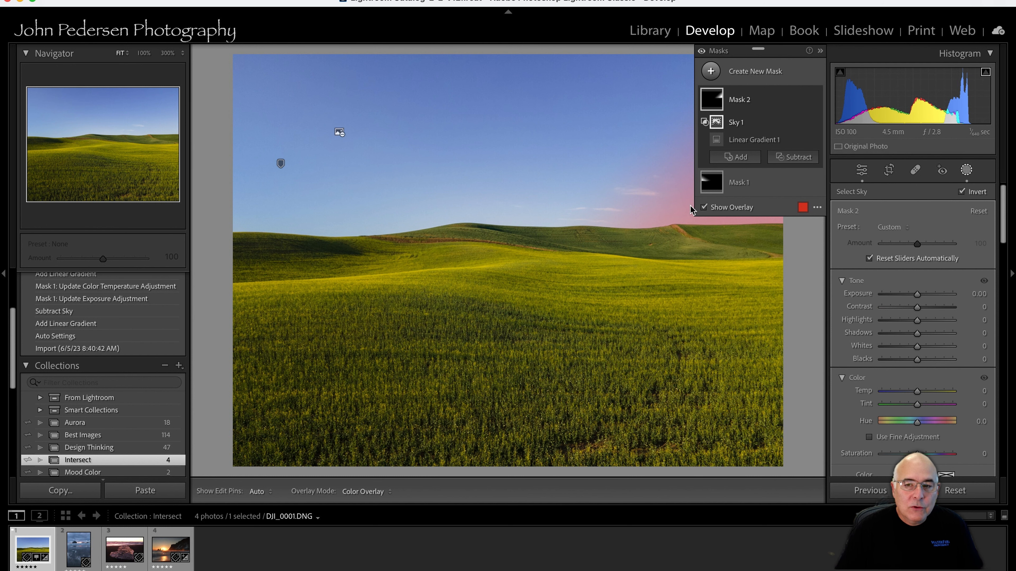
Step: Set Mask 2's Exposure to -0.35 and Temp to -16, and close the masking tool
left_click_drag(917, 300, 915, 298)
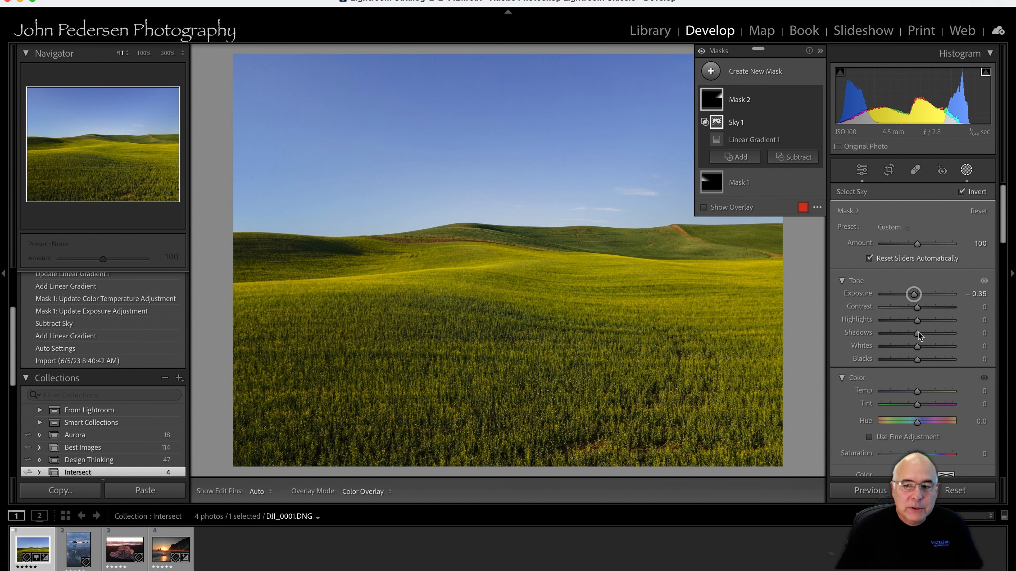
left_click_drag(917, 392, 912, 393)
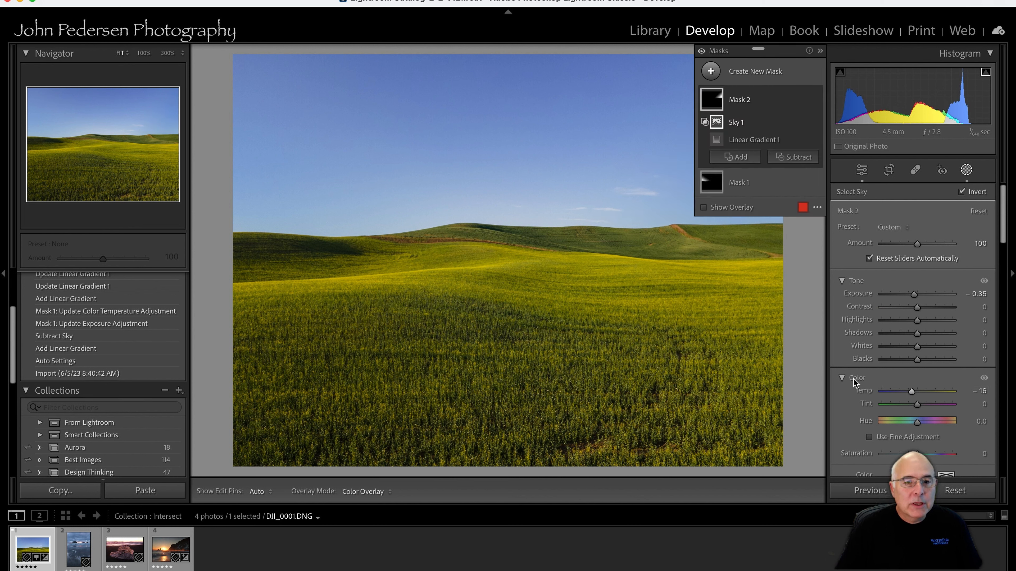
left_click(967, 170)
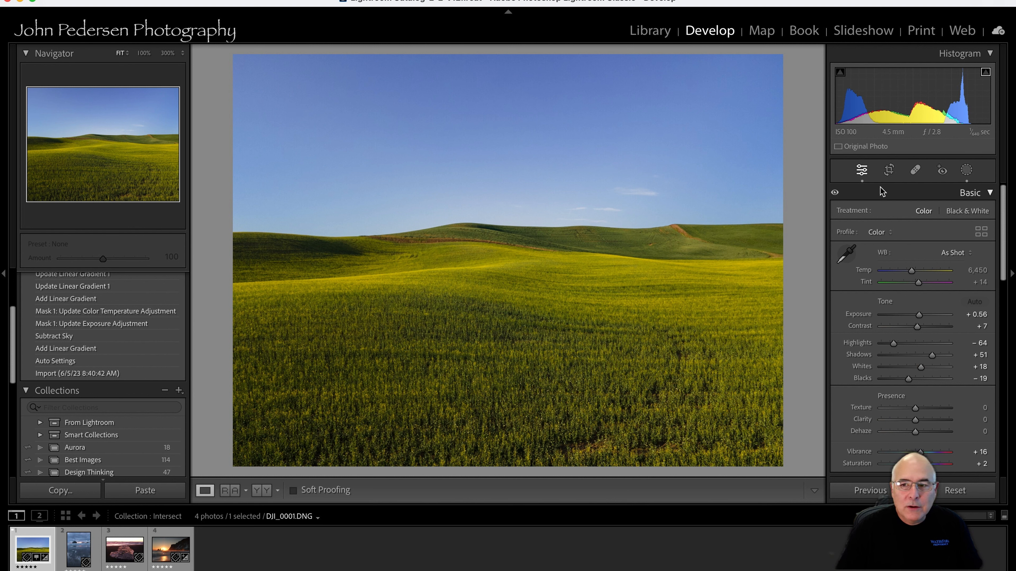
Step: Extend the upper end of Mask 1's linear gradient farther into the sky, and close the masking tool
left_click(966, 169)
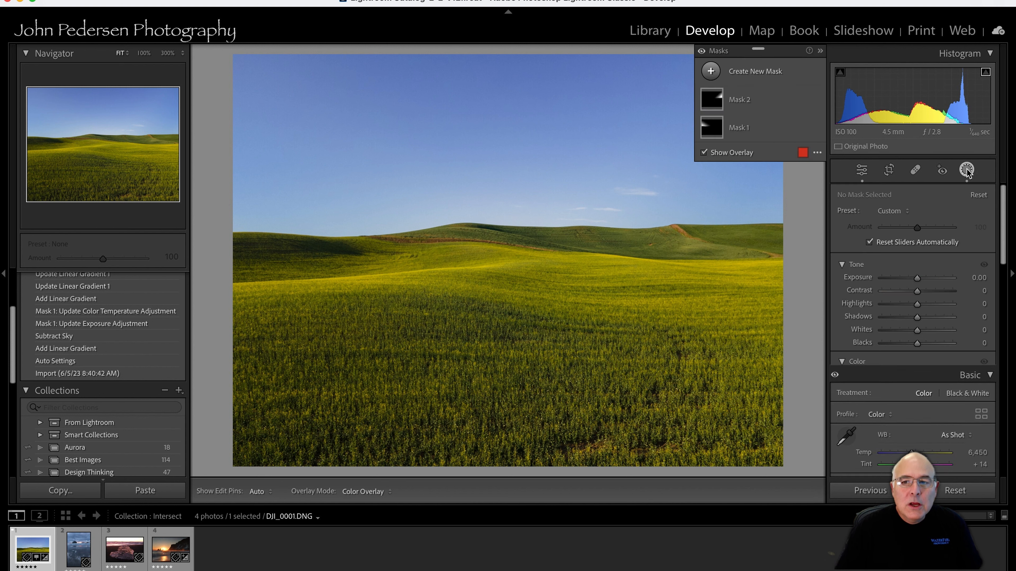
left_click(713, 128)
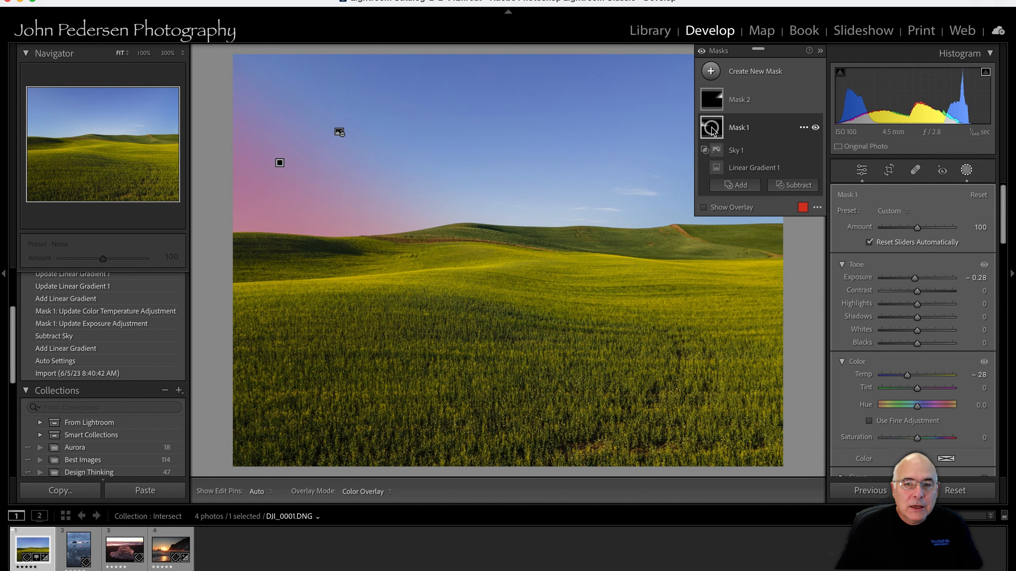
left_click(741, 166)
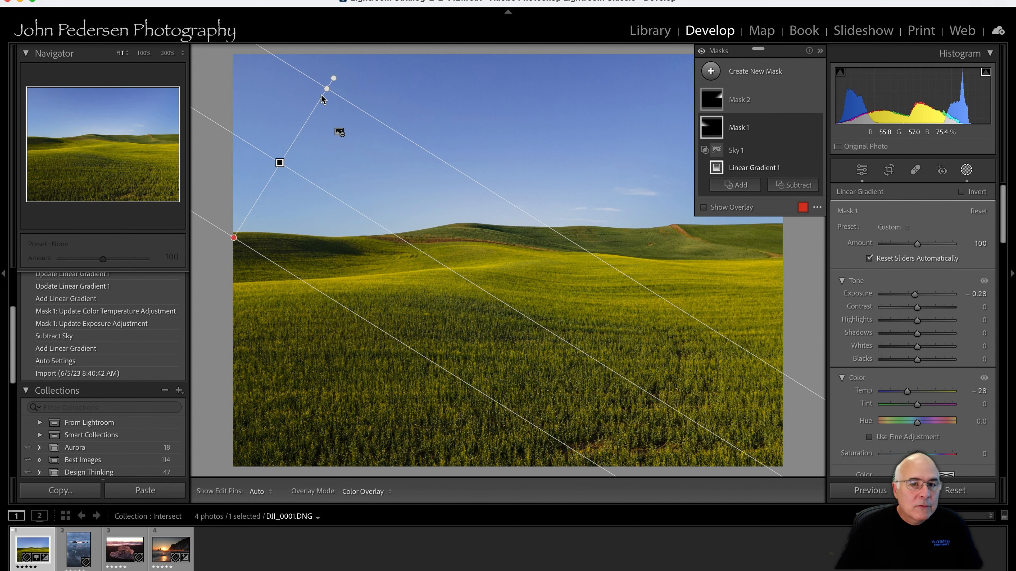
left_click_drag(325, 89, 339, 63)
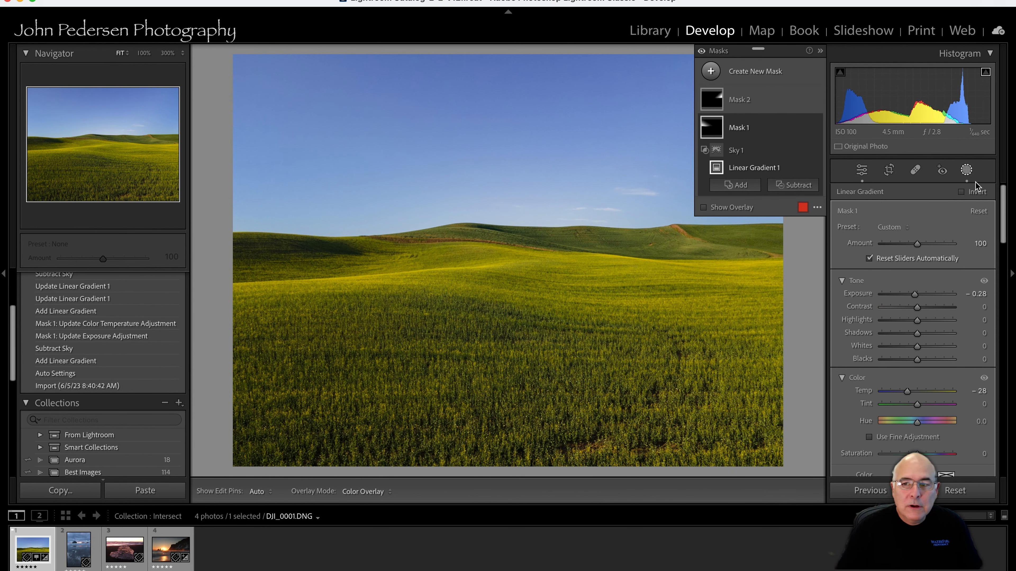
left_click(967, 170)
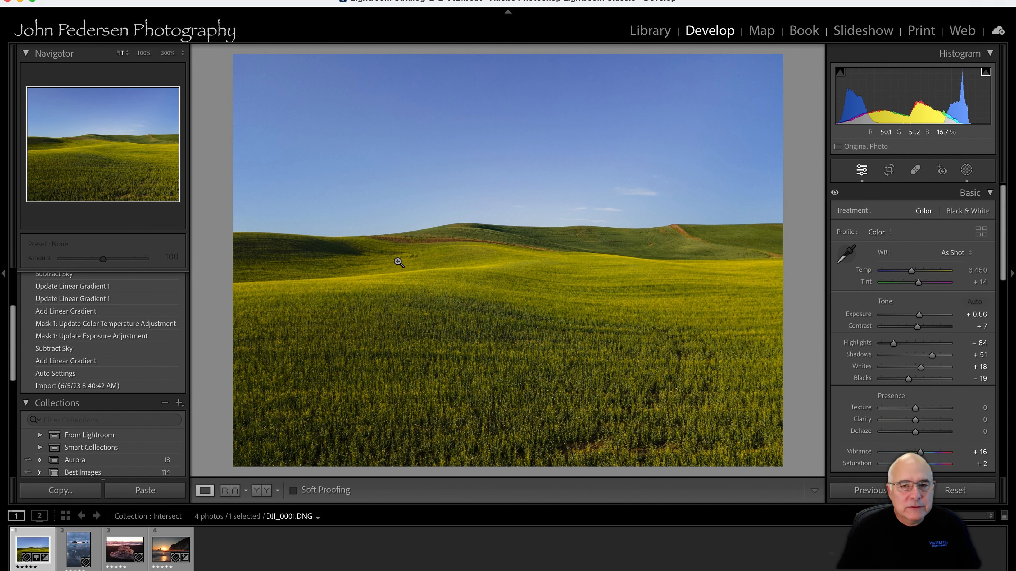
Step: Open _DSF2660.JPG and add a vertical linear gradient mask over the wet beach, fading out near the horizon
left_click(72, 552)
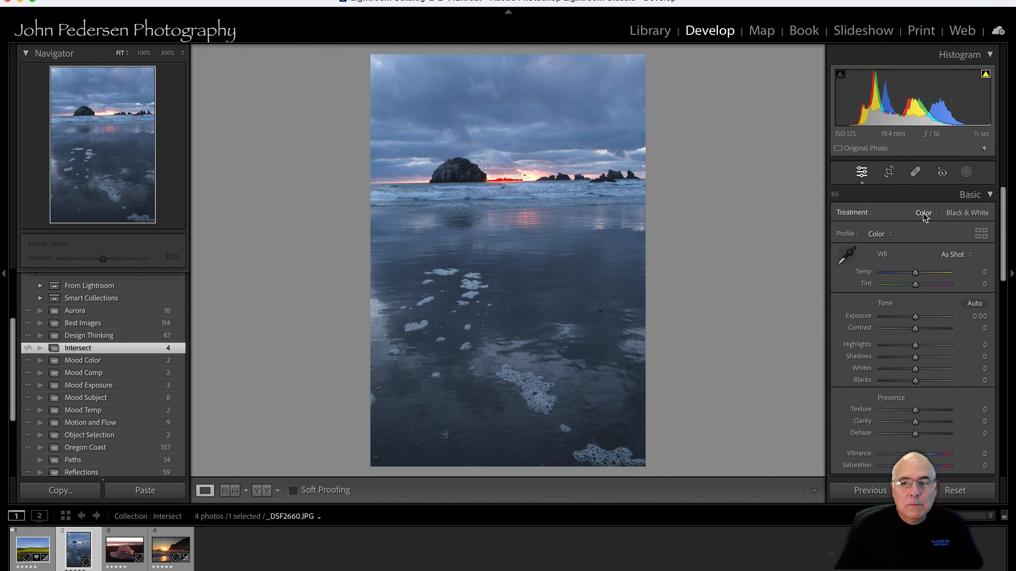
left_click(966, 172)
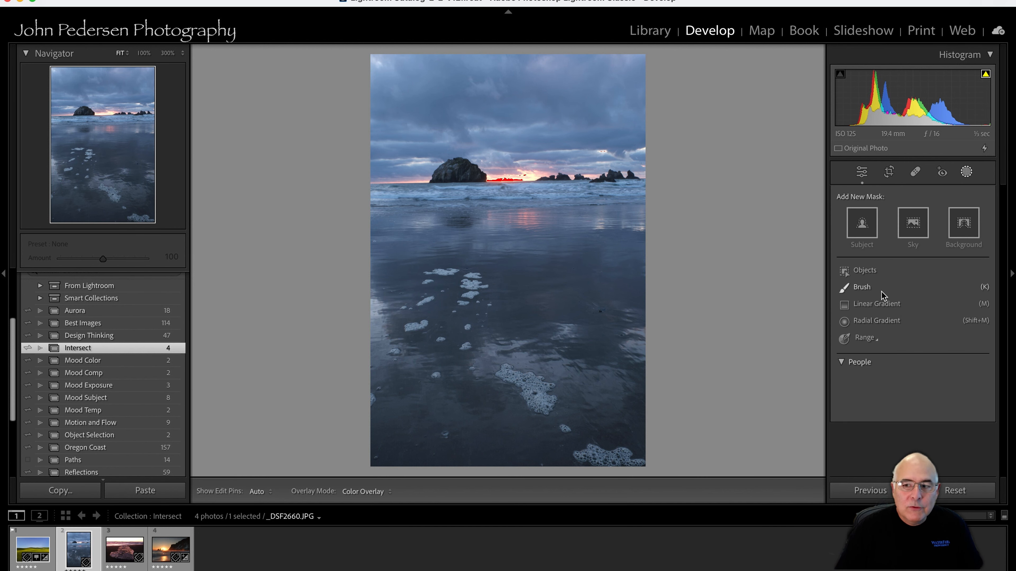
left_click(874, 303)
left_click_drag(462, 315, 463, 187)
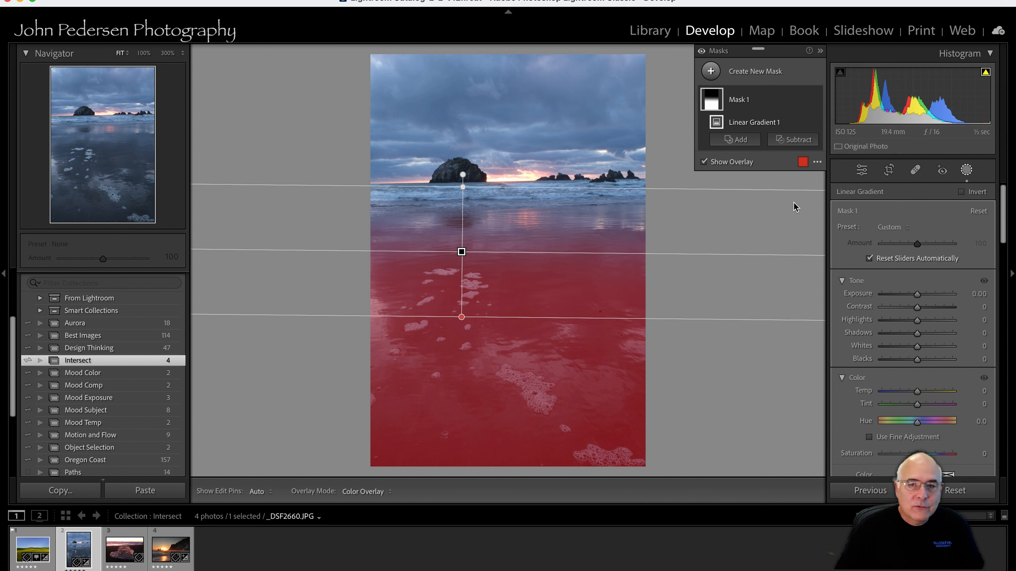
Step: Intersect the beach gradient with a Luminance Range sampled from the bright sea foam in the foreground
left_click(802, 122)
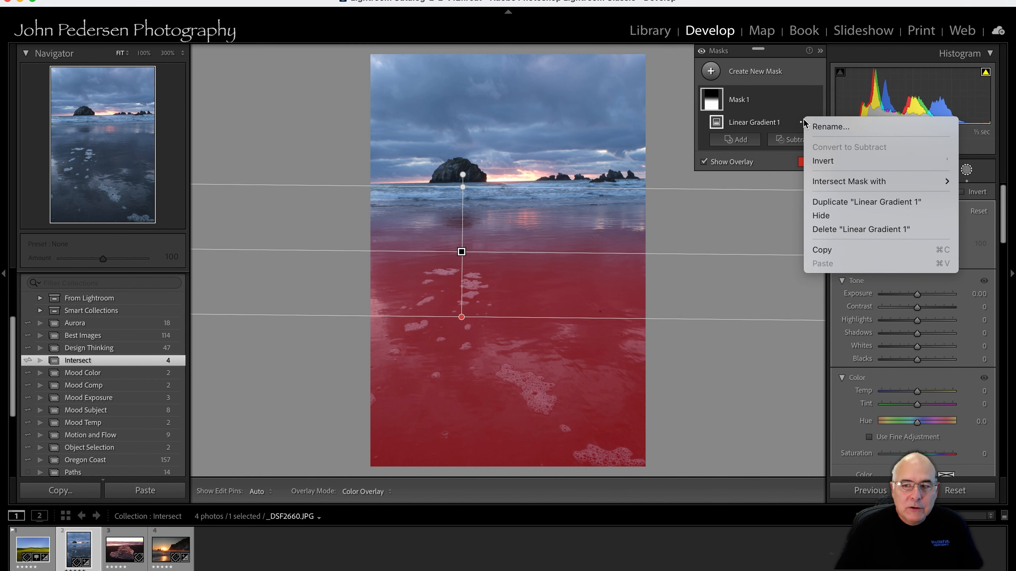
mouse_move(885, 186)
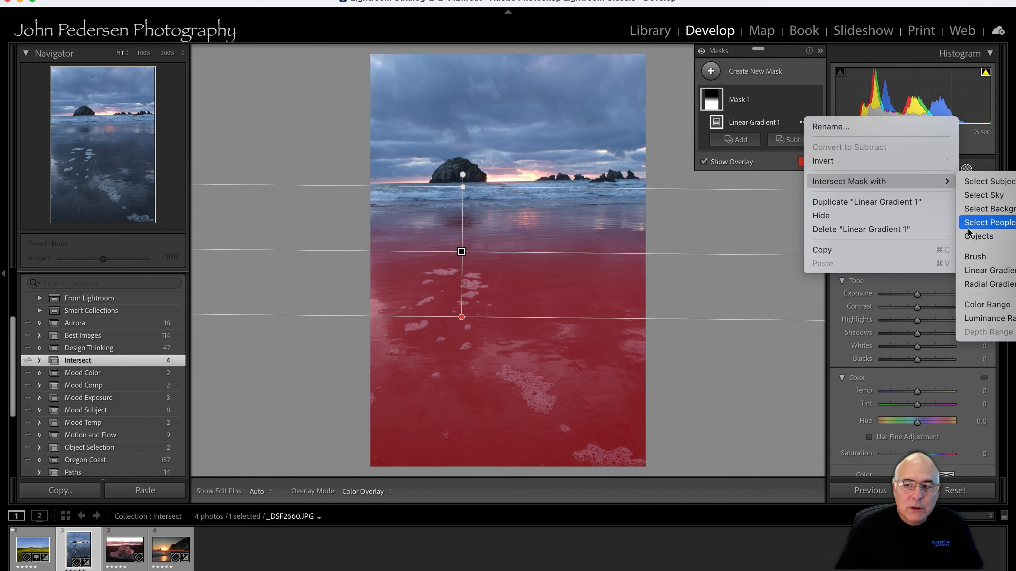
left_click(977, 325)
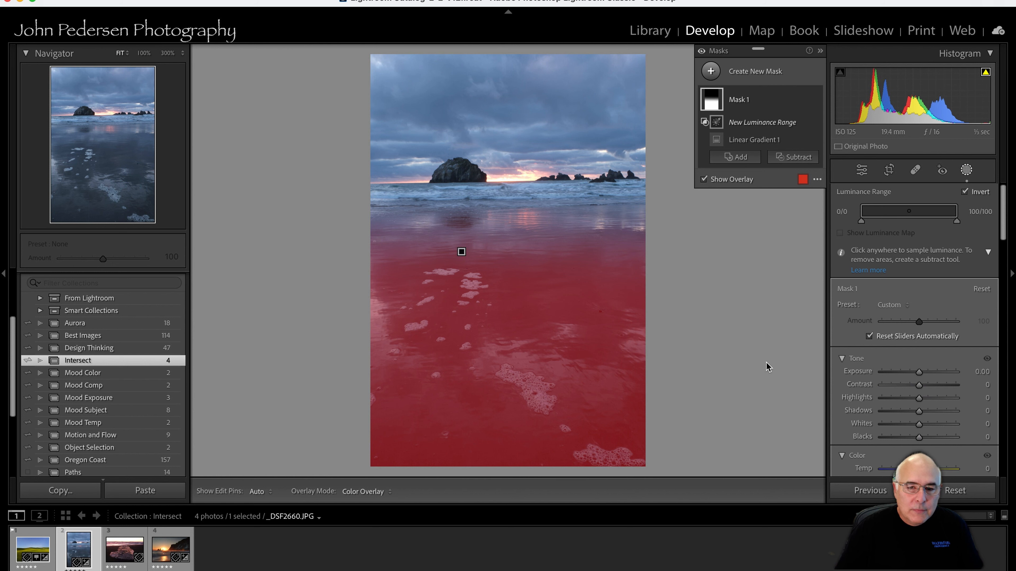
left_click(540, 395)
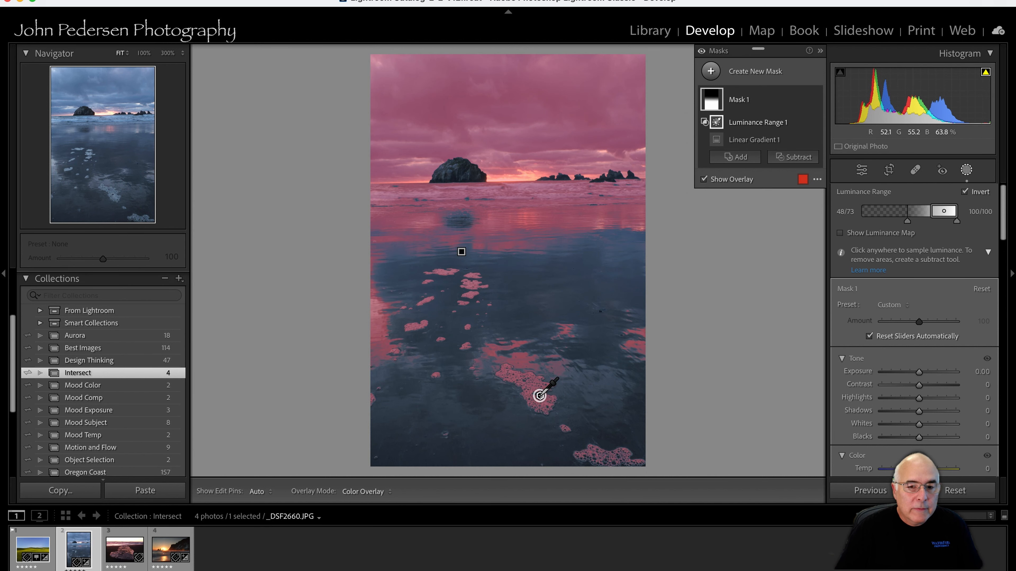
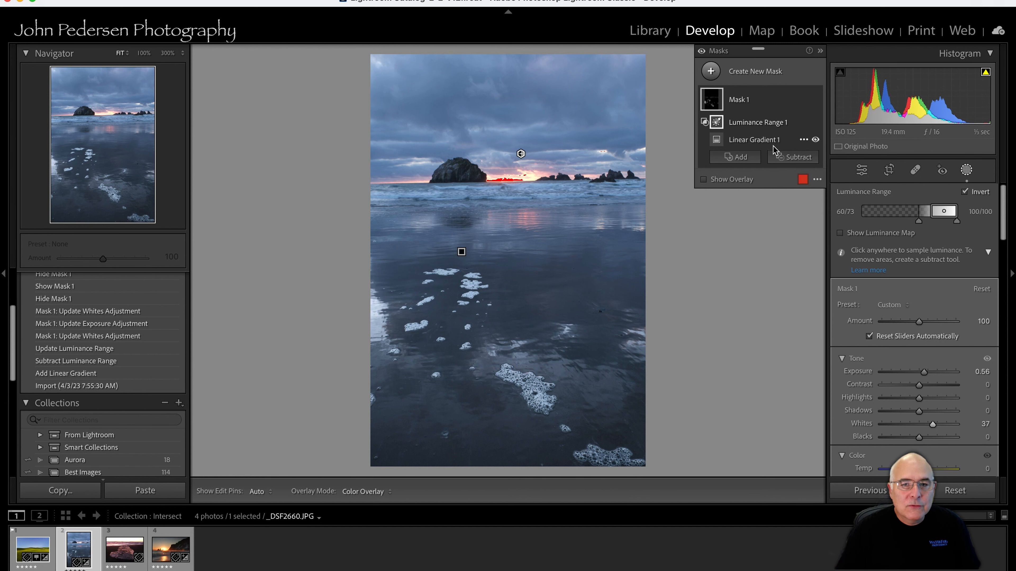
Step: Subtract a brush from Mask 1 and paint over the bright wet patch at the photo's left edge, with the edit pins hidden
left_click(787, 156)
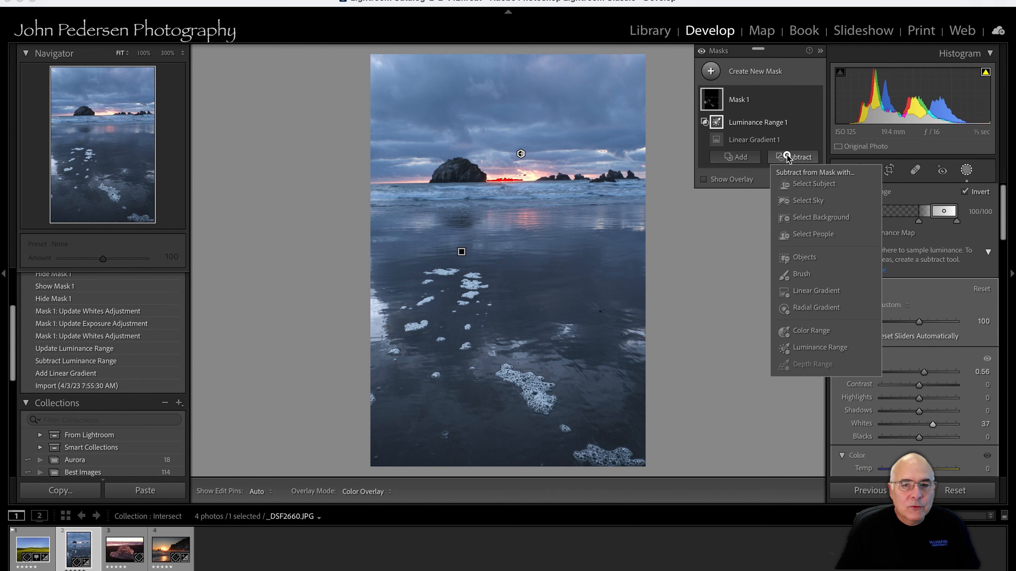
left_click(801, 276)
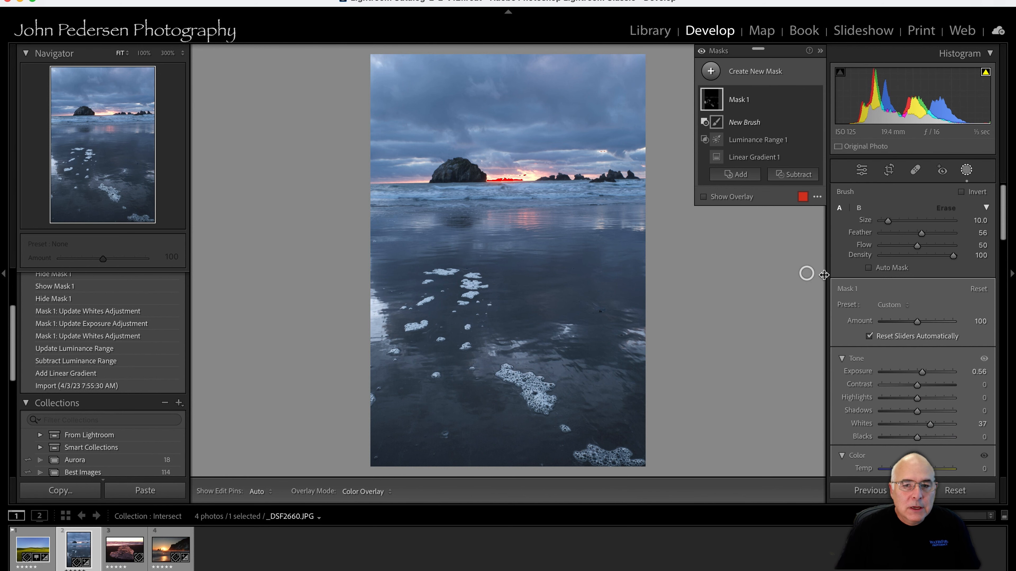
key("h")
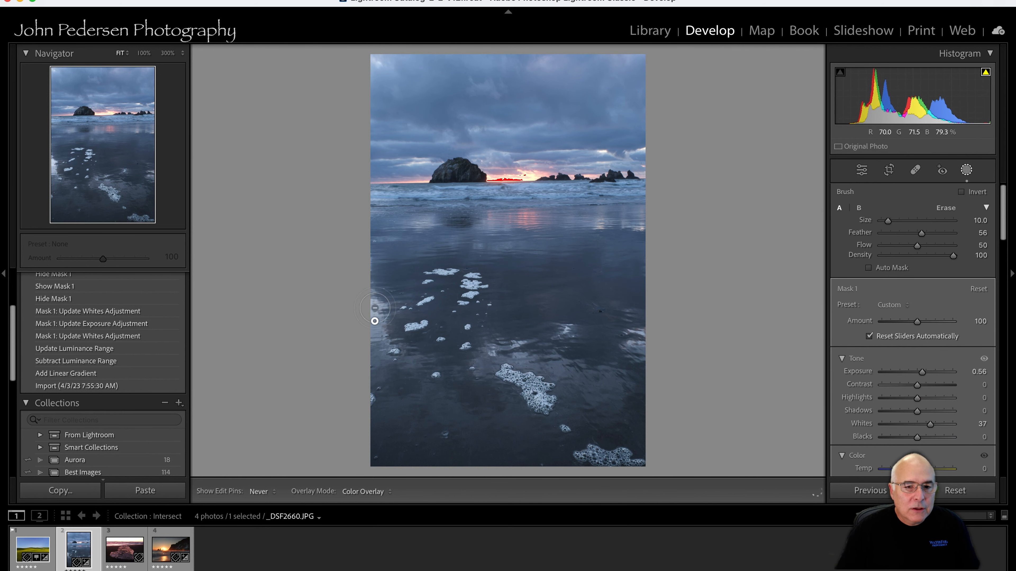
mouse_move(370, 341)
left_mouse_down()
mouse_move(373, 282)
mouse_move(367, 304)
mouse_move(370, 289)
mouse_move(377, 320)
mouse_move(373, 304)
mouse_move(368, 331)
mouse_move(371, 301)
mouse_move(356, 334)
left_mouse_up()
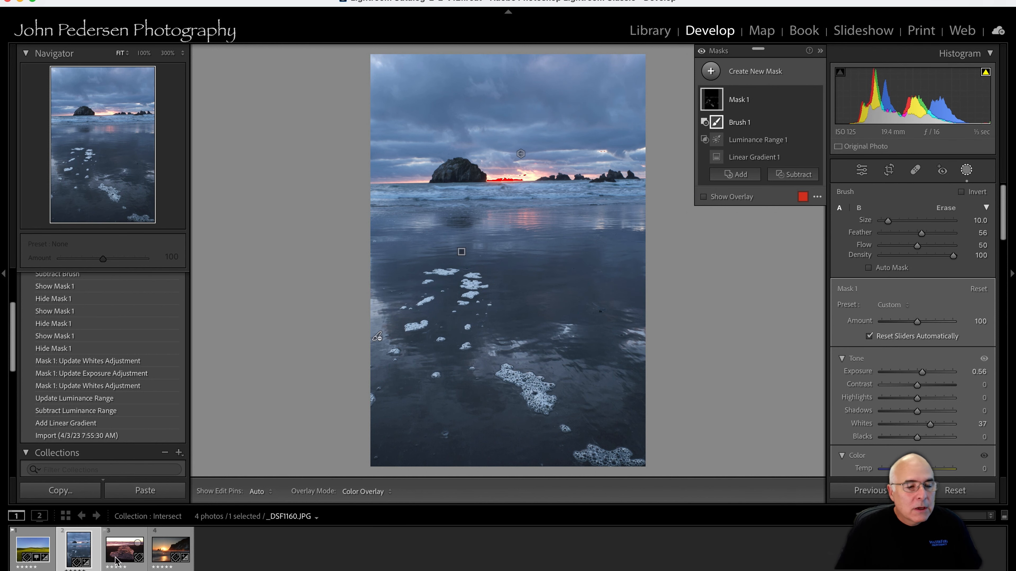
Step: Open _DSF1160.JPG and add a linear gradient mask fading from the horizon down into the upper part of the ice block
left_click(124, 549)
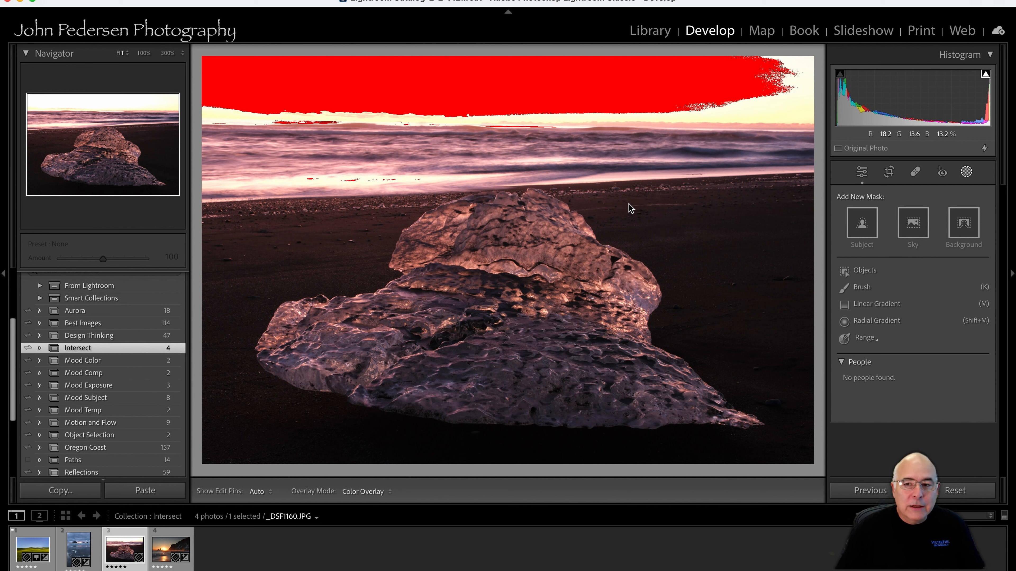
left_click(864, 304)
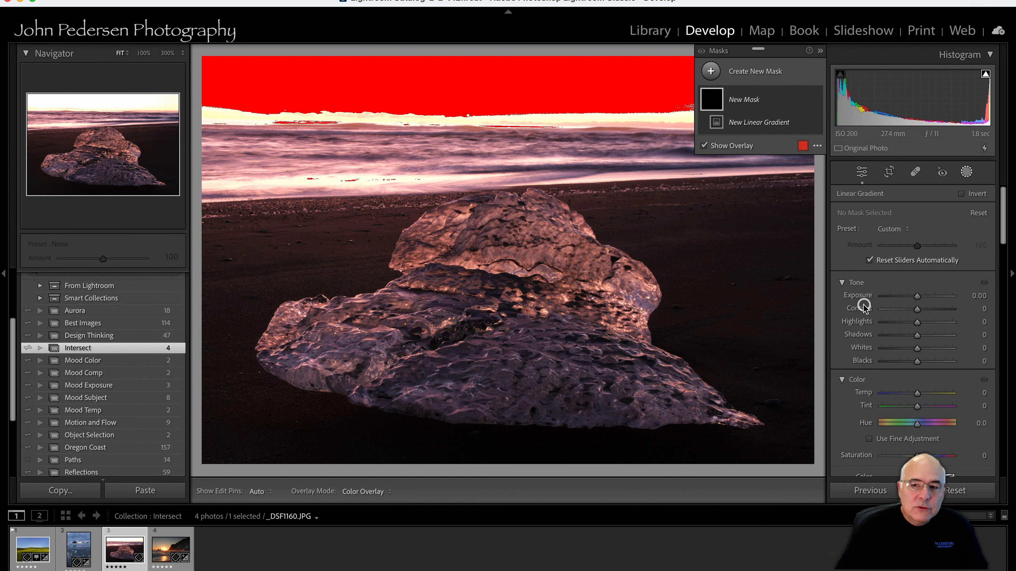
left_click_drag(482, 124, 500, 259)
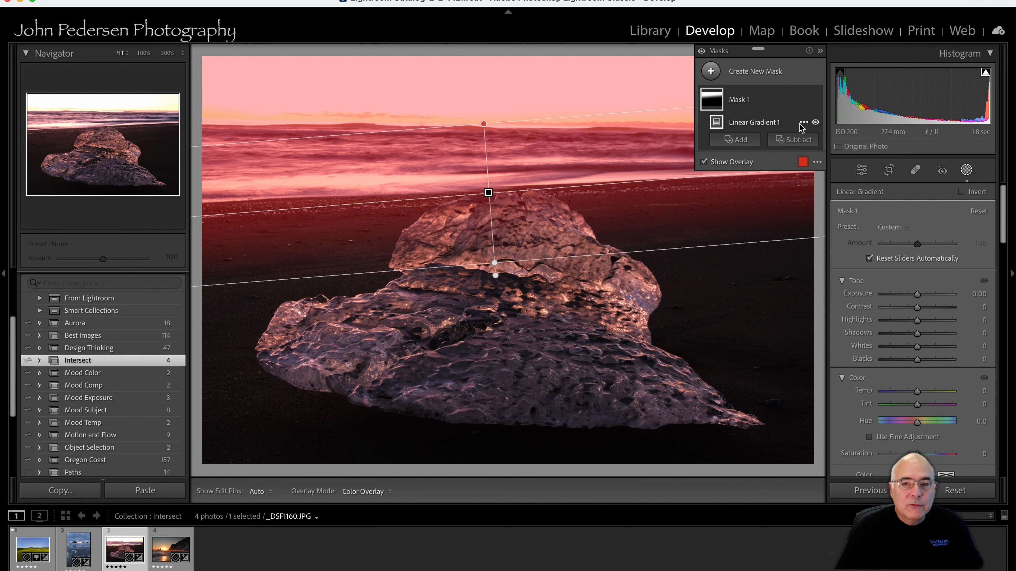
Step: Subtract a brush at Flow 100 from Mask 1 over the upper ice, and set Exposure to -1.27 and Highlights to -15
left_click(803, 122)
left_click(813, 130)
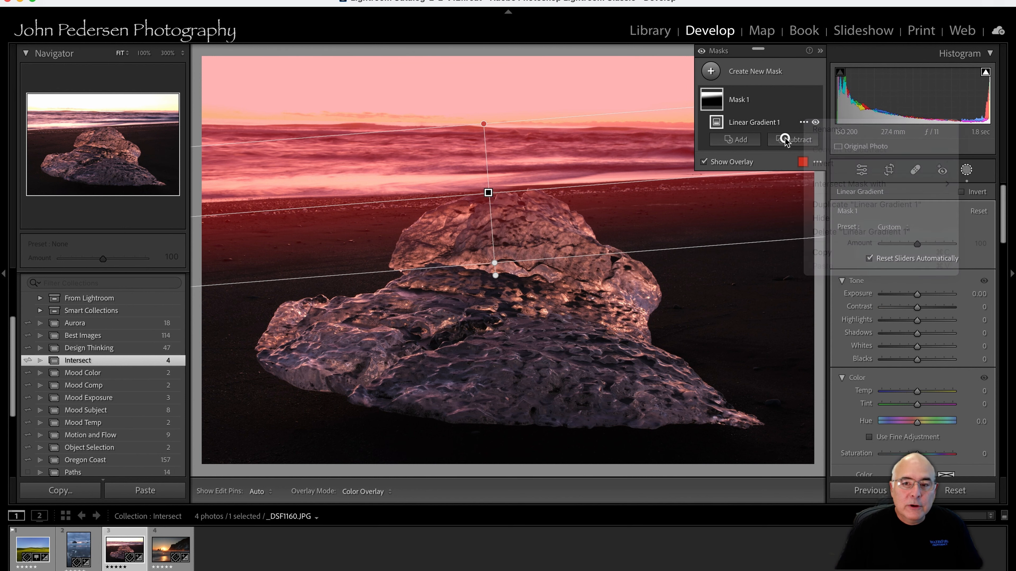
left_click(671, 227)
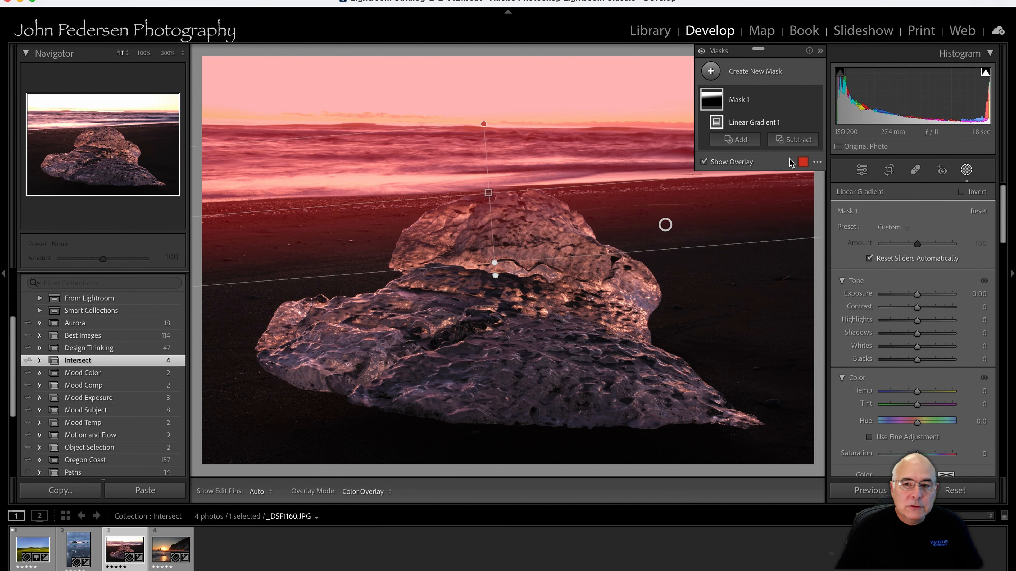
left_click(799, 138)
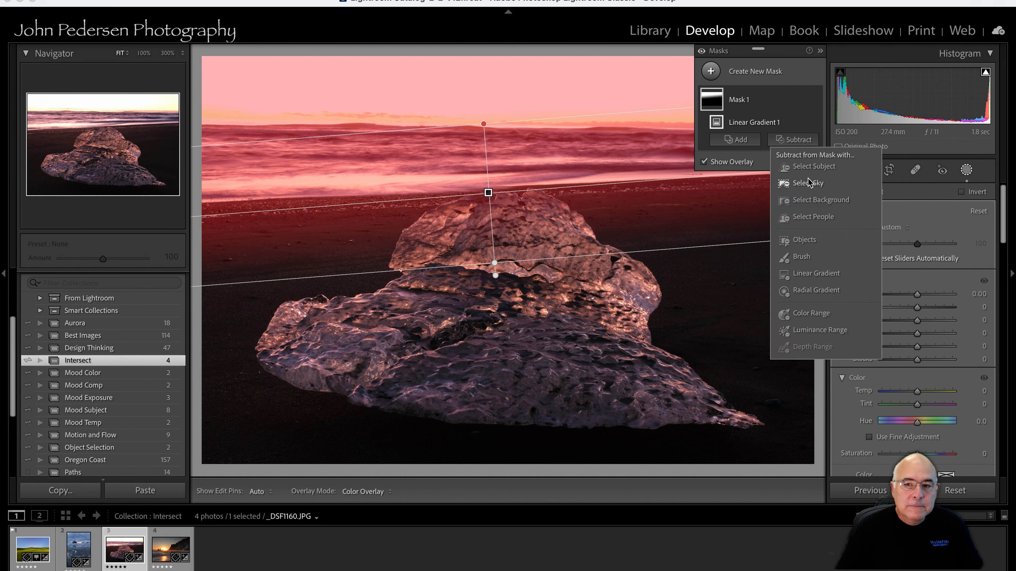
left_click(801, 256)
mouse_move(550, 241)
left_mouse_down()
mouse_move(492, 215)
mouse_move(419, 245)
mouse_move(435, 236)
left_mouse_up()
left_click_drag(917, 246, 954, 246)
mouse_move(576, 264)
left_mouse_down()
mouse_move(539, 210)
mouse_move(487, 208)
mouse_move(444, 224)
mouse_move(418, 255)
mouse_move(421, 263)
mouse_move(518, 235)
mouse_move(457, 241)
mouse_move(488, 226)
mouse_move(627, 297)
mouse_move(564, 220)
mouse_move(534, 209)
mouse_move(470, 212)
mouse_move(428, 247)
mouse_move(427, 272)
mouse_move(544, 262)
mouse_move(478, 218)
mouse_move(526, 231)
mouse_move(580, 283)
left_mouse_up()
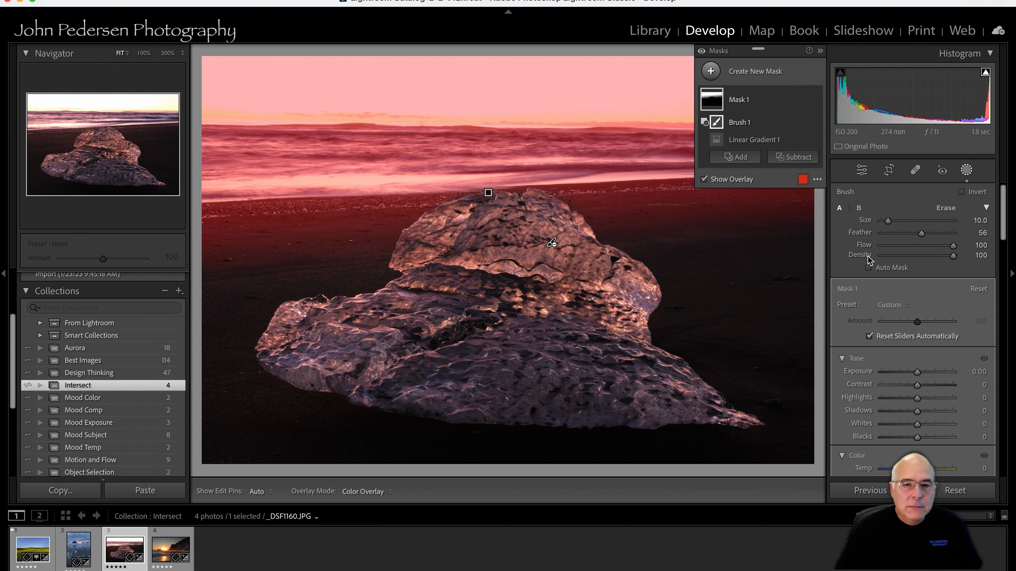
mouse_move(917, 376)
left_mouse_down()
mouse_move(905, 375)
mouse_move(910, 398)
left_mouse_up()
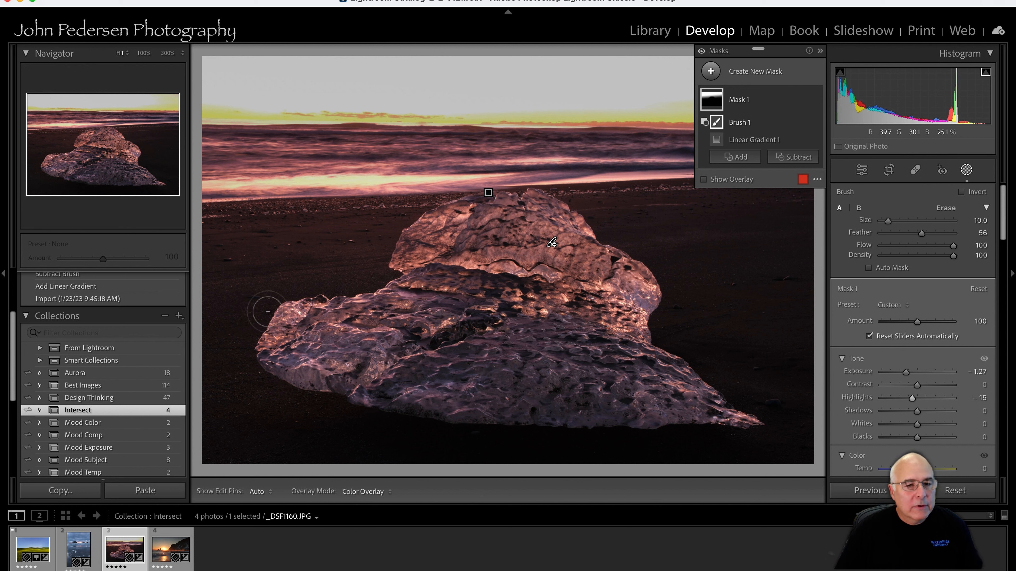
Step: Clear the photo's history above the import step and add a linear gradient mask fading from the surf to the middle of the ice block
right_click(80, 301)
left_click(133, 335)
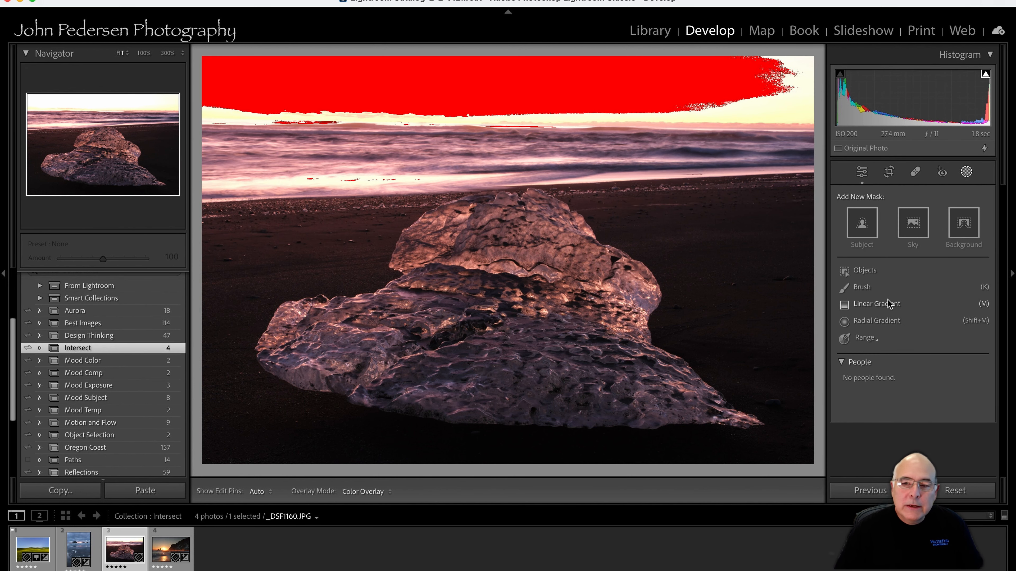
left_click(876, 303)
left_click_drag(445, 166, 458, 308)
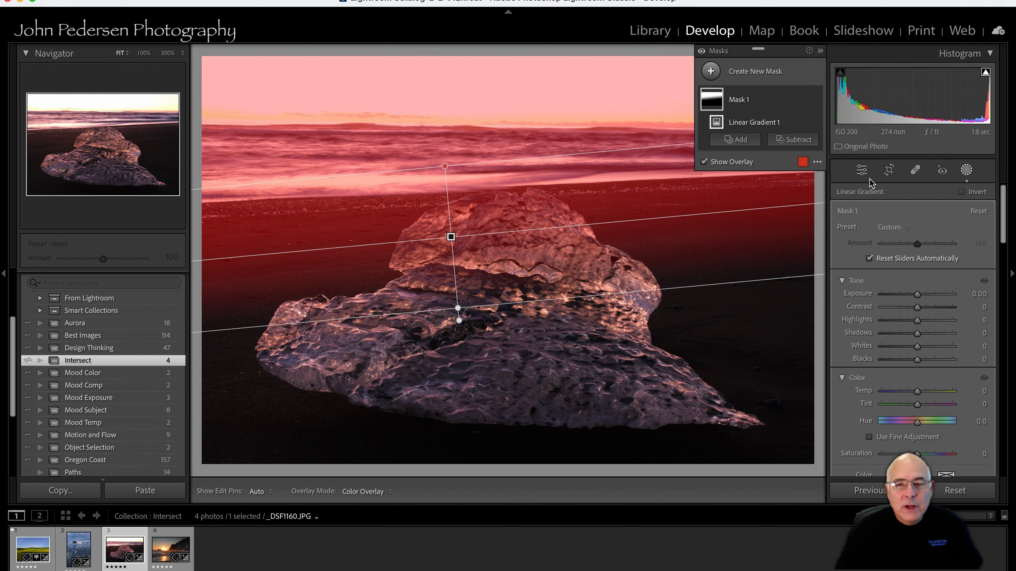
Step: Subtract the subject from Mask 1, and set its Exposure to -0.57 and Highlights to -35
left_click(804, 140)
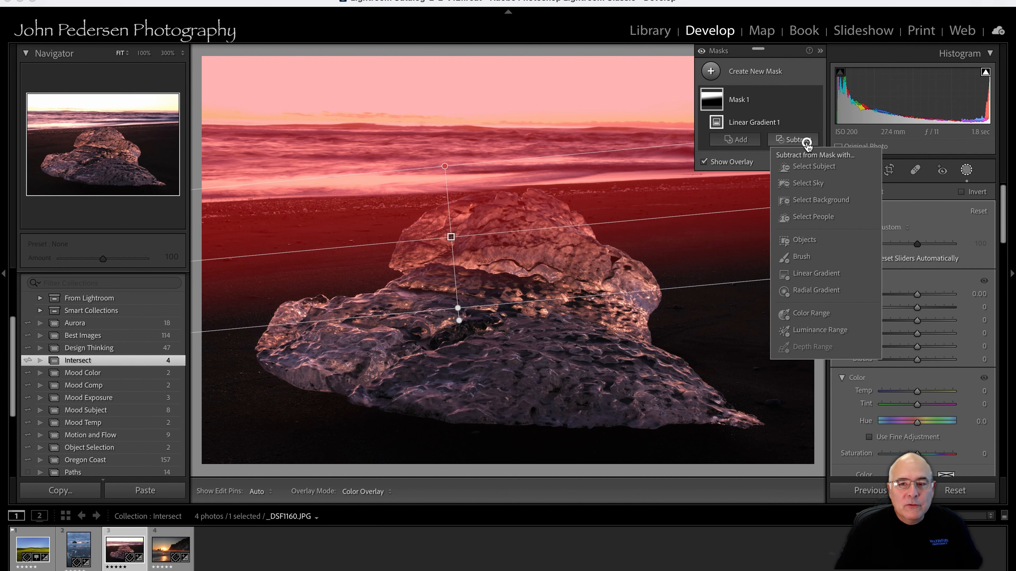
left_click(814, 167)
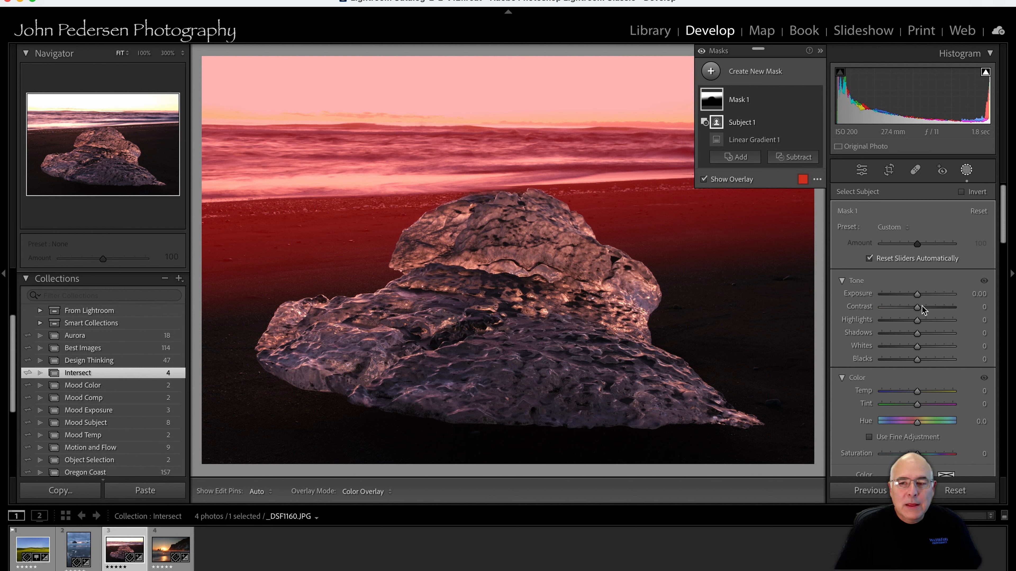
left_click_drag(918, 294, 905, 321)
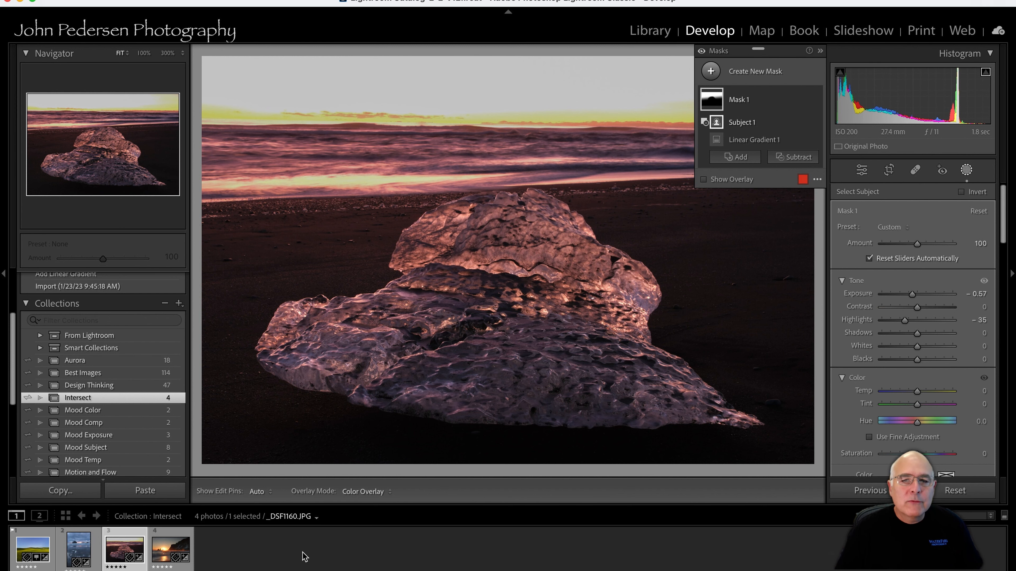
Step: Open _DSF0716.JPG and clear its history above the import step
left_click(171, 549)
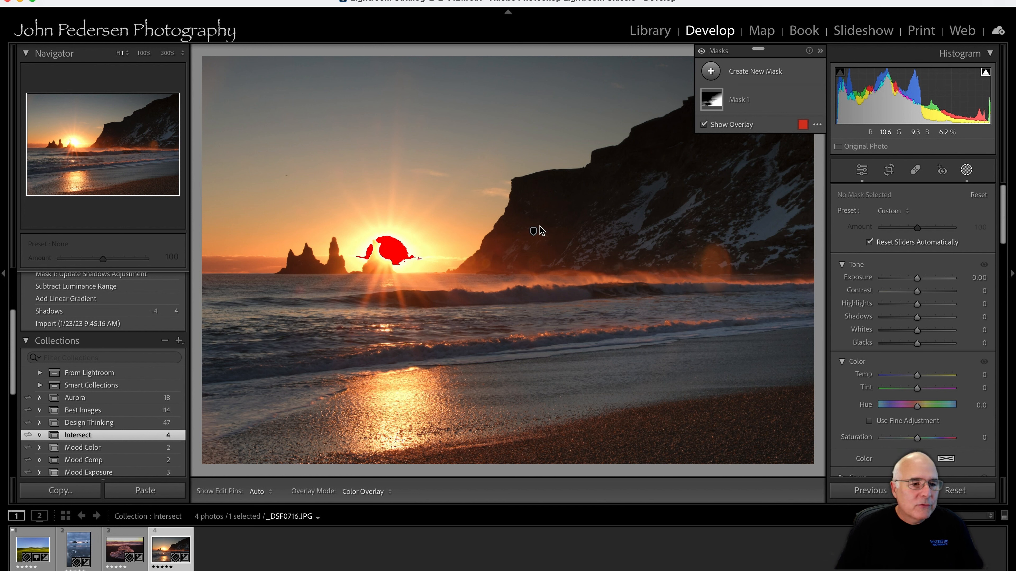
right_click(71, 322)
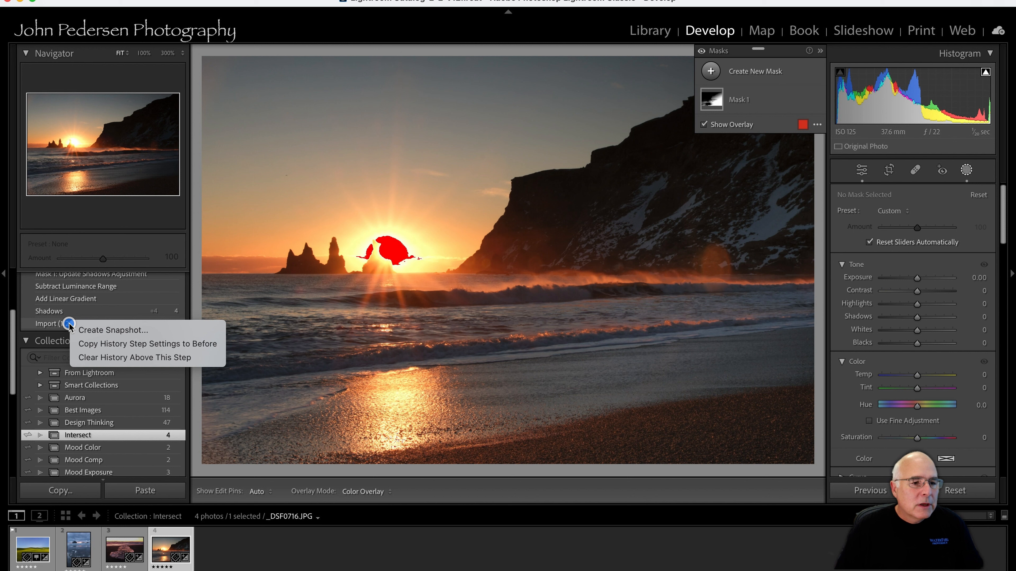
left_click(101, 360)
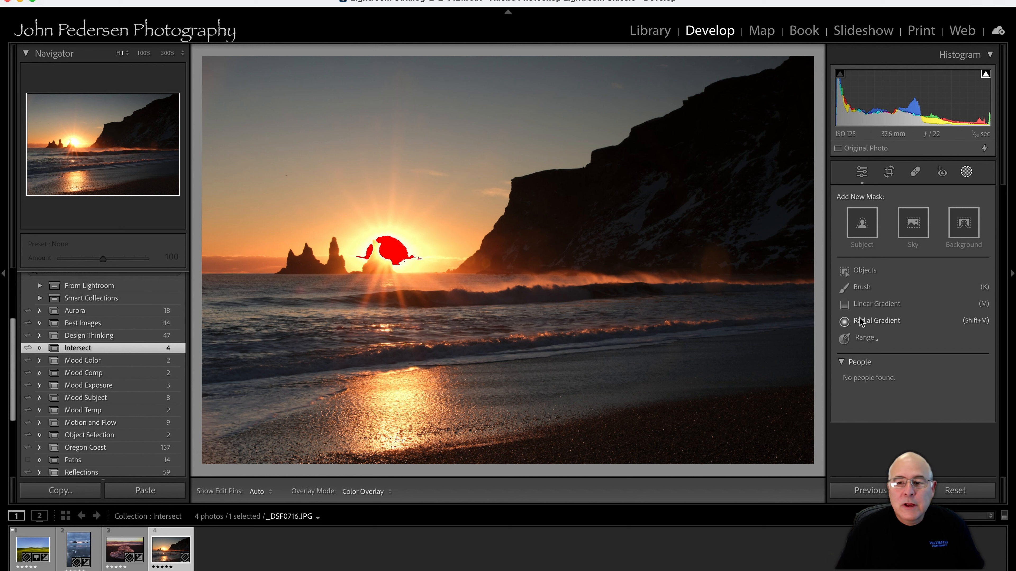
Step: Add a slightly tilted linear gradient mask from the cliff down to the beach, and subtract the sky from it
left_click(868, 304)
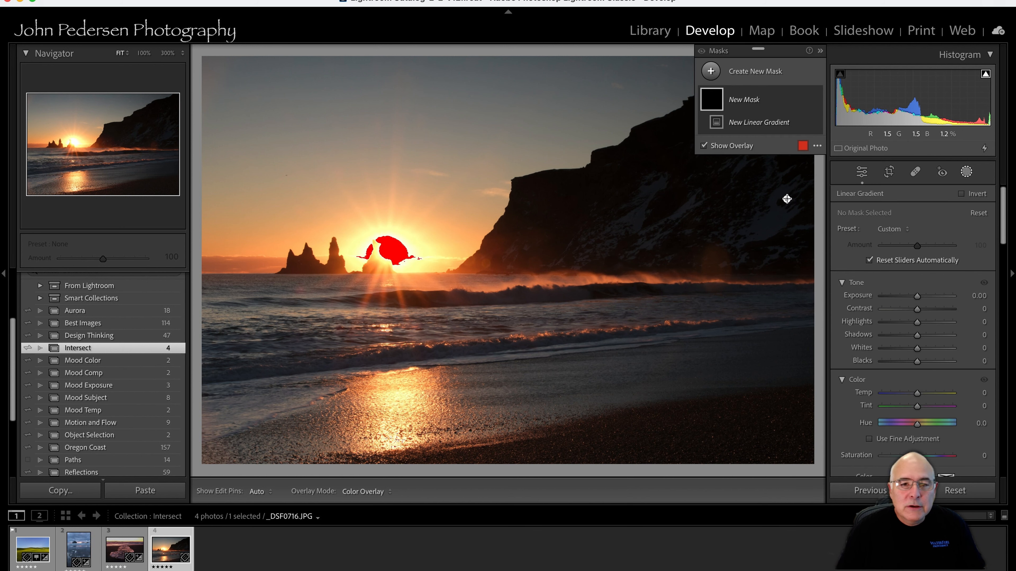
left_click_drag(786, 199, 762, 367)
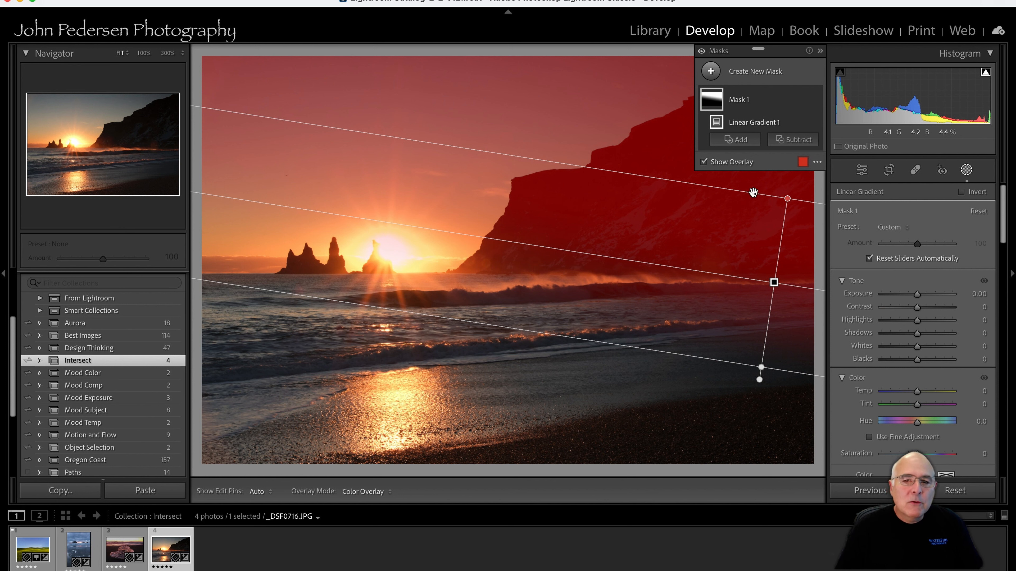
left_click(796, 140)
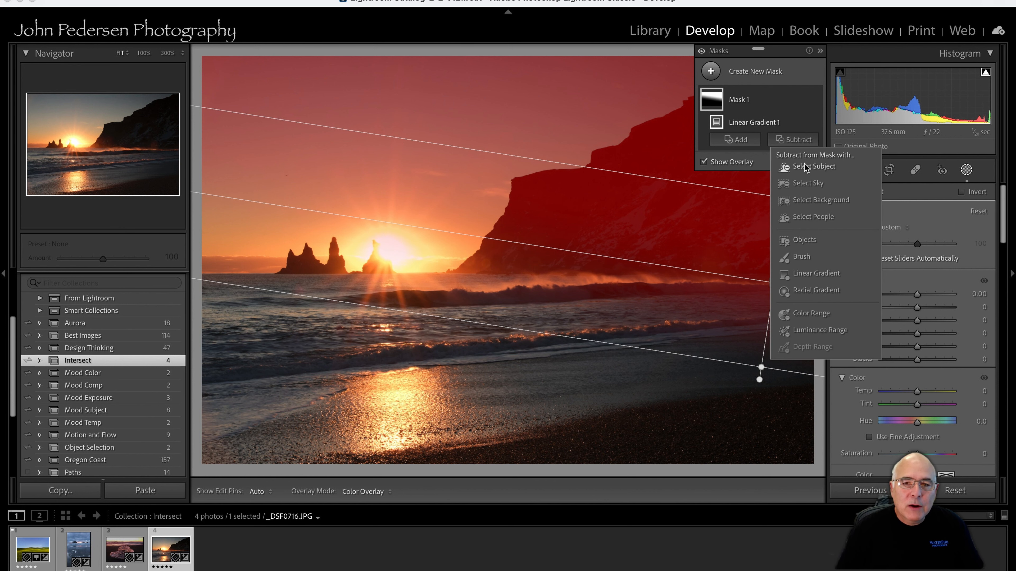
left_click(801, 184)
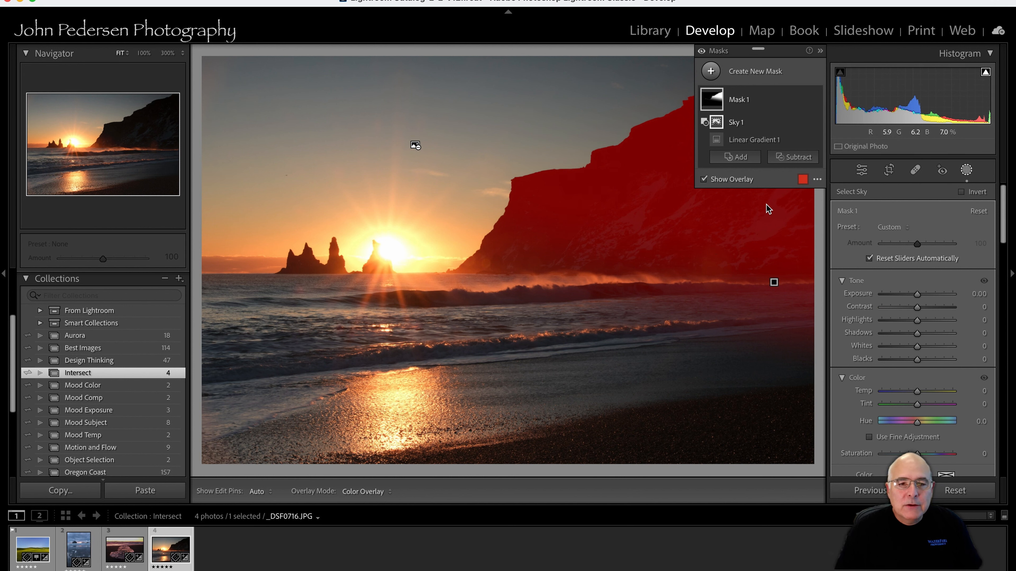
Step: Subtract a Luminance Range sampled from the bright spray below the cliff from Mask 1, and set its lower limits to 55/67
left_click(786, 158)
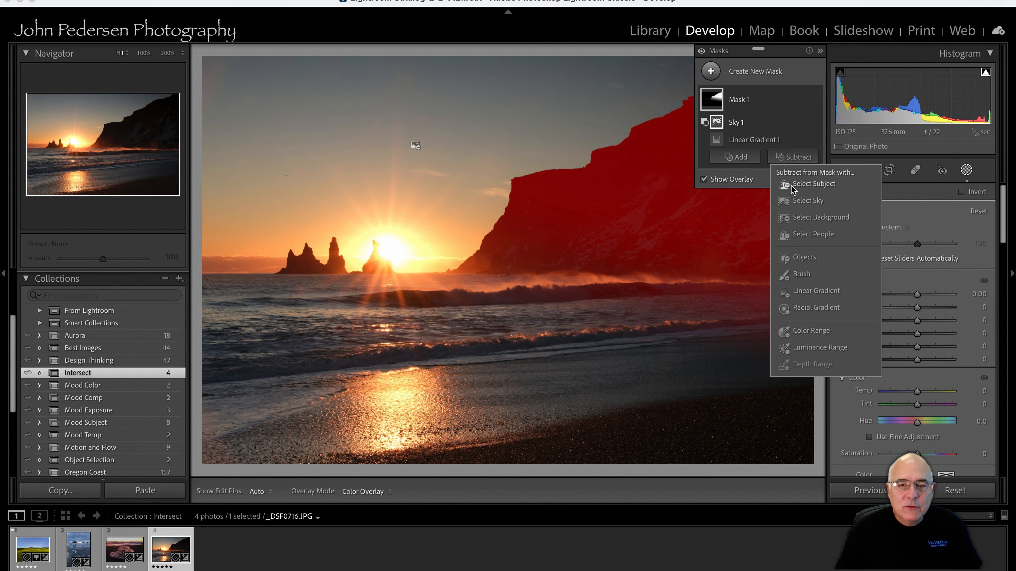
left_click(819, 347)
left_click(656, 282)
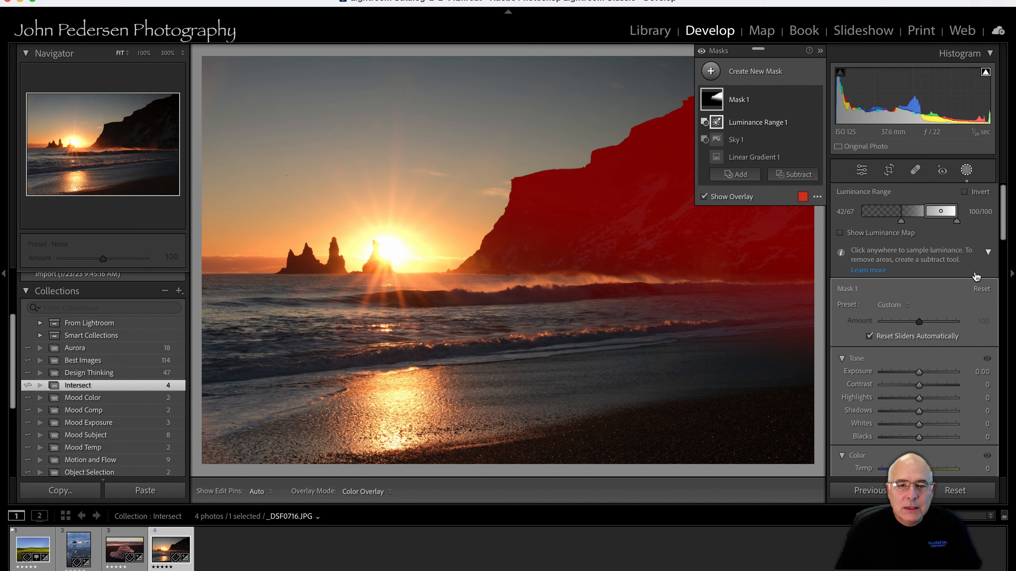
left_click_drag(901, 221, 917, 222)
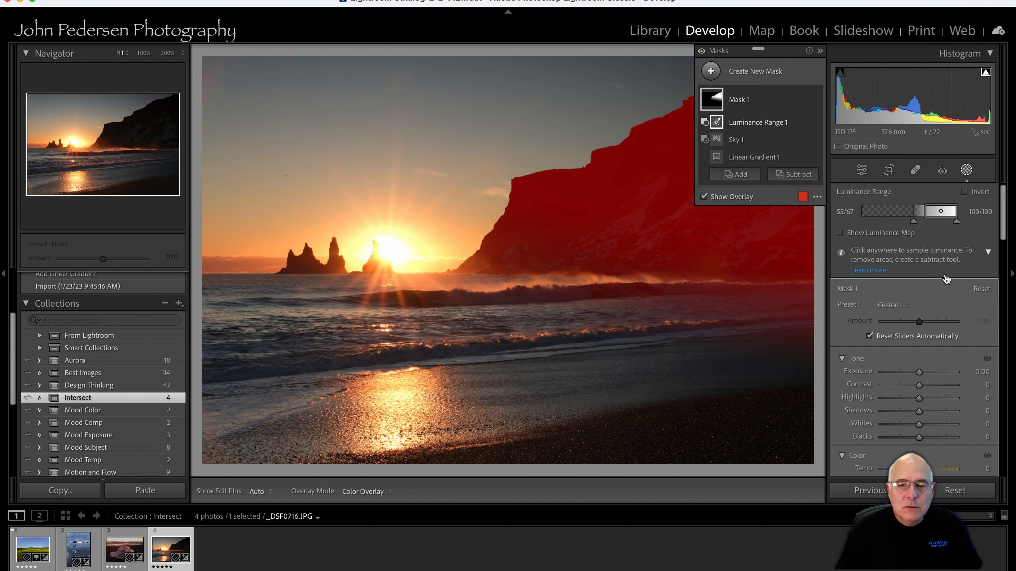
scroll(921, 412, "down", 1)
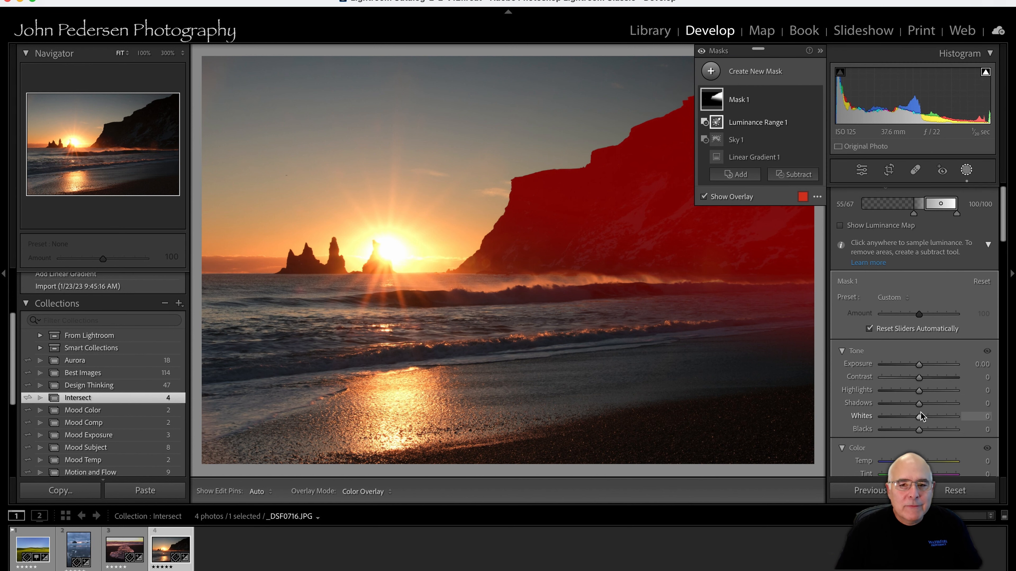
scroll(922, 410, "up", 1)
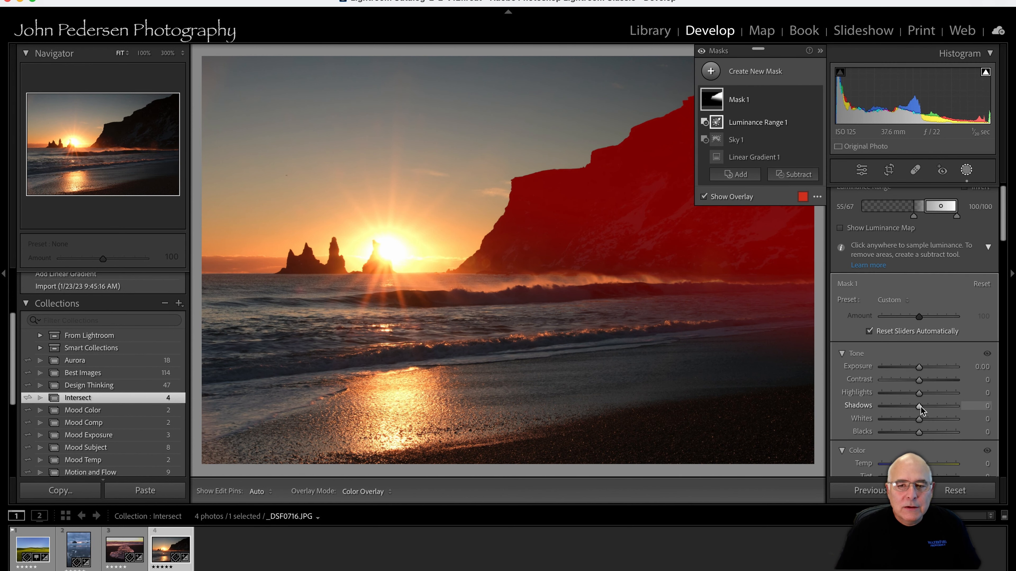